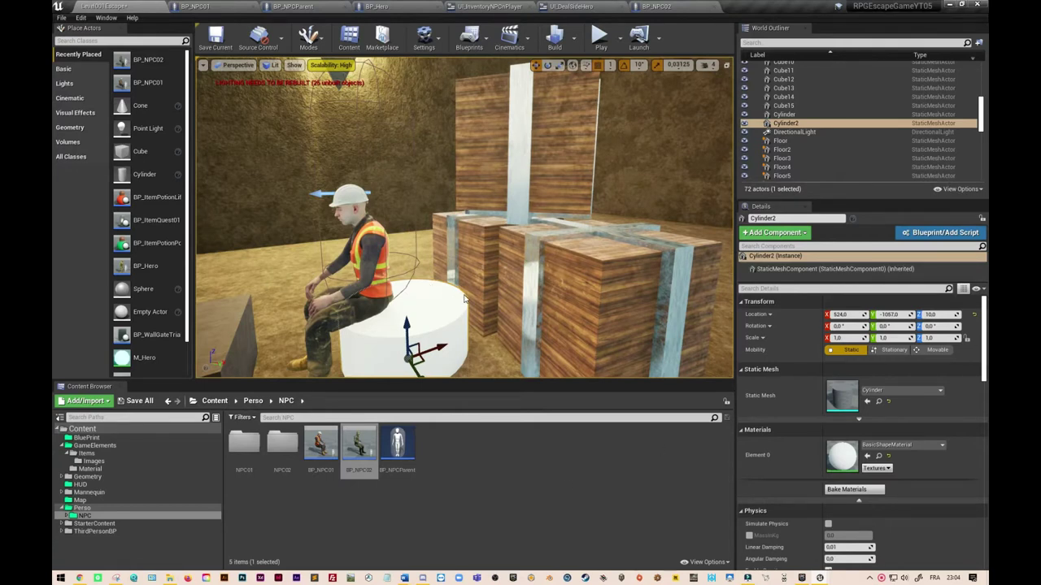
# Switch to BP_Hero's NPCInteraction graph, where both branches call Load Inventory NPCn Player
pyautogui.click(407, 10)
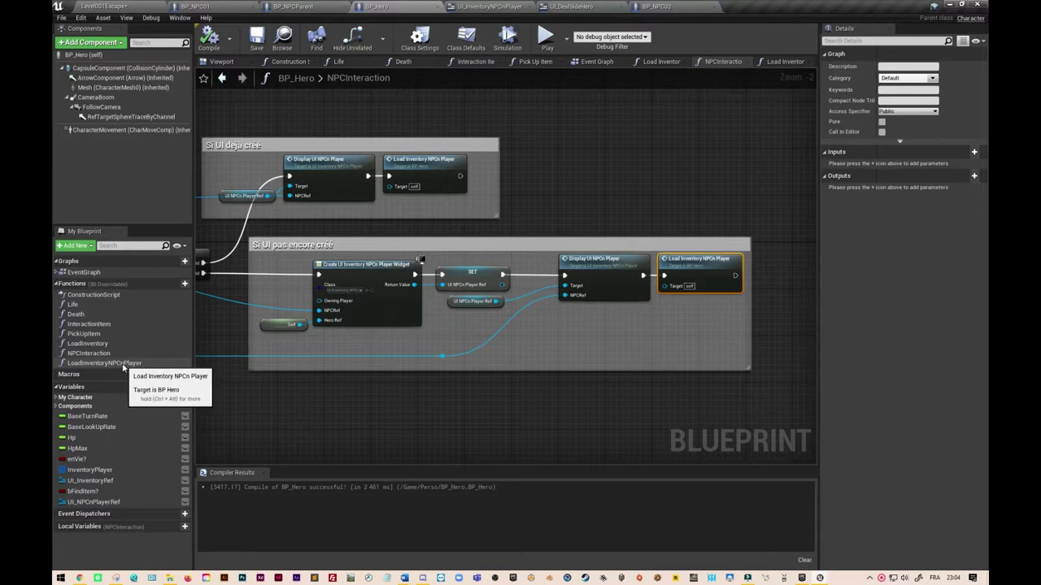
# Review the Load Inventory NPCn Player function's loop nodes, then go back to the Level001Escape level editor
pyautogui.doubleClick(122, 363)
pyautogui.moveTo(228, 381)
pyautogui.mouseDown(button='right')
pyautogui.moveTo(551, 397)
pyautogui.moveTo(477, 328)
pyautogui.moveTo(506, 334)
pyautogui.mouseUp(button='right')
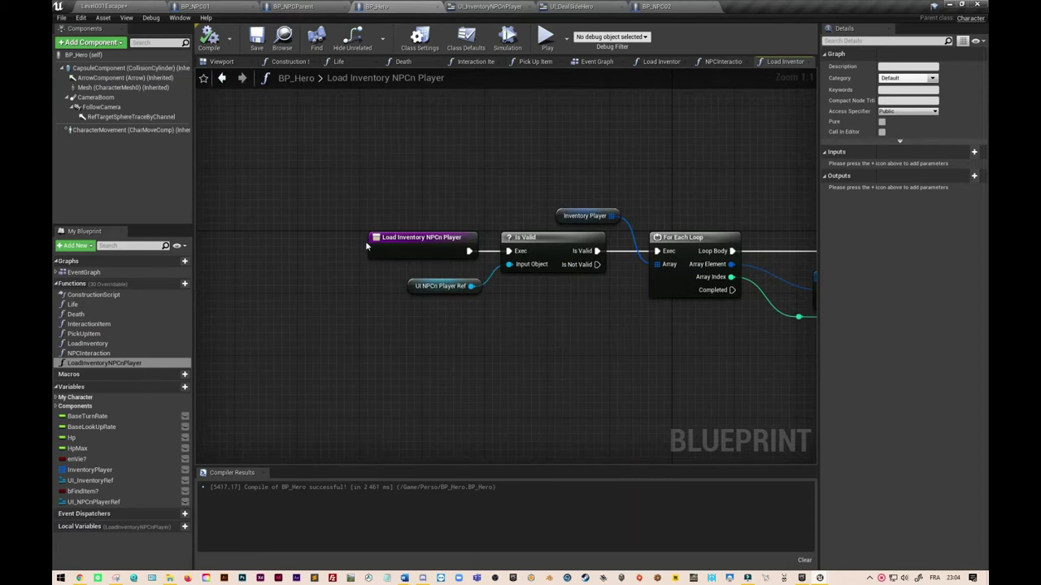
pyautogui.moveTo(365, 241)
pyautogui.mouseDown()
pyautogui.moveTo(310, 223)
pyautogui.moveTo(351, 224)
pyautogui.mouseUp()
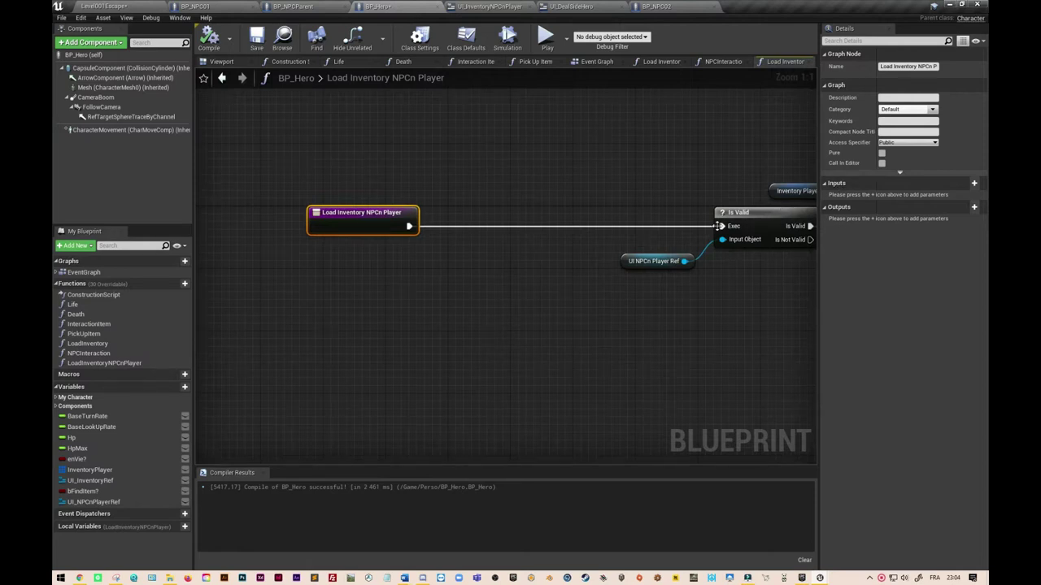
pyautogui.moveTo(660, 205); pyautogui.dragTo(615, 214, button='right')
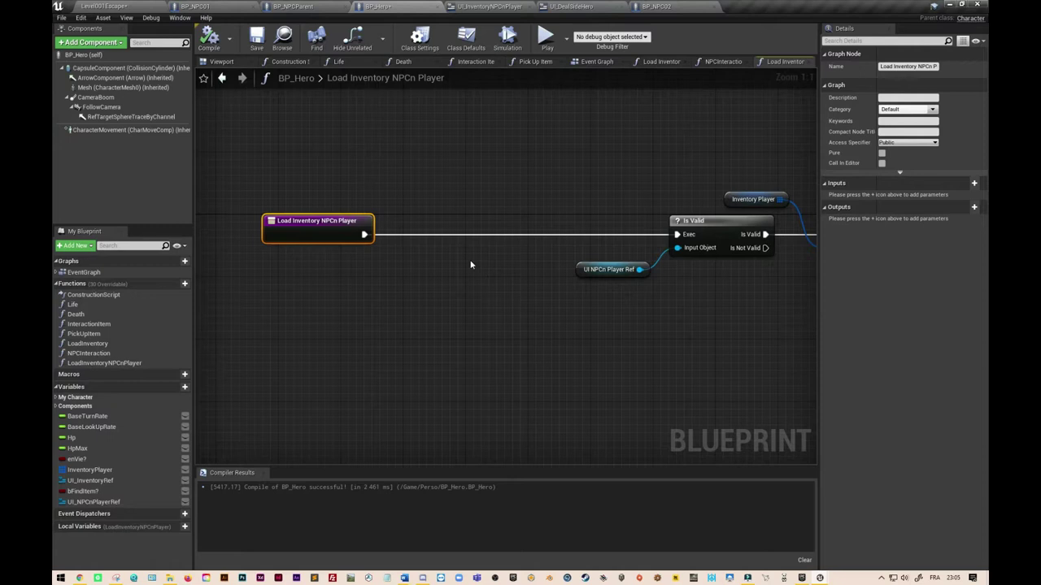
pyautogui.click(477, 236)
pyautogui.keyDown('alt'); pyautogui.click(477, 236); pyautogui.keyUp('alt')
pyautogui.moveTo(477, 237); pyautogui.dragTo(690, 184, button='right')
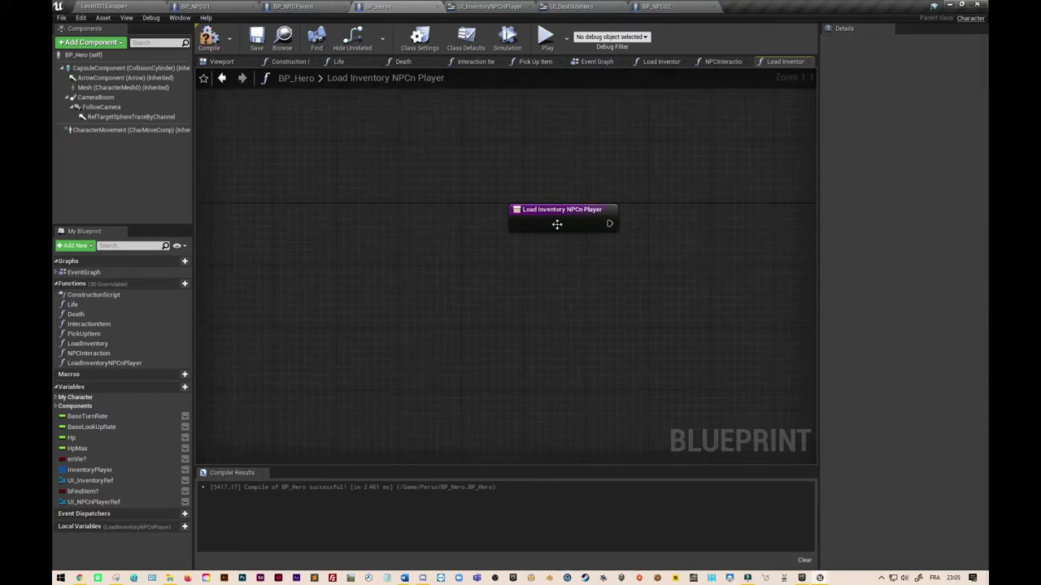
pyautogui.moveTo(557, 225); pyautogui.dragTo(391, 217)
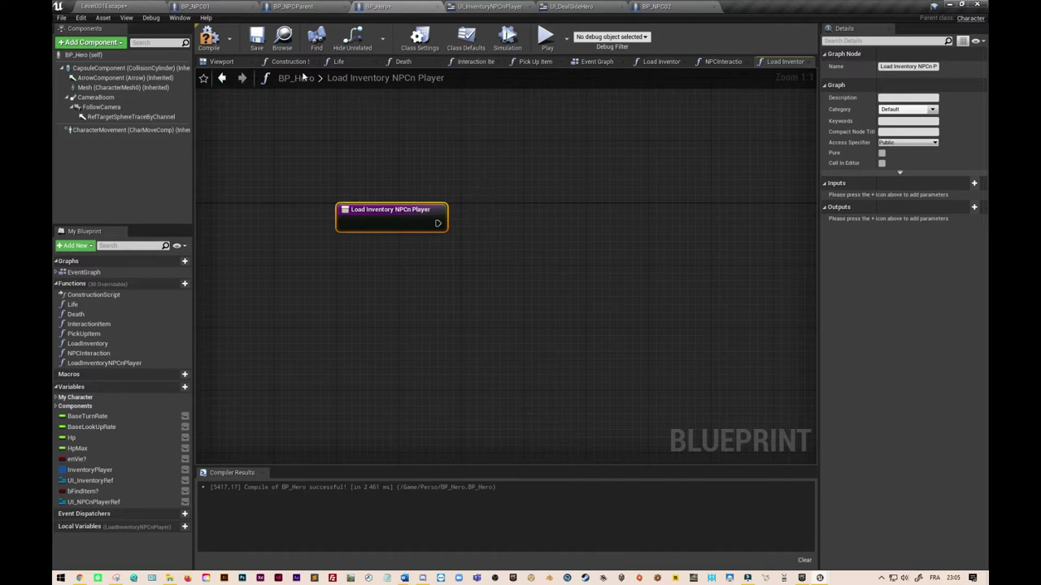
pyautogui.click(135, 5)
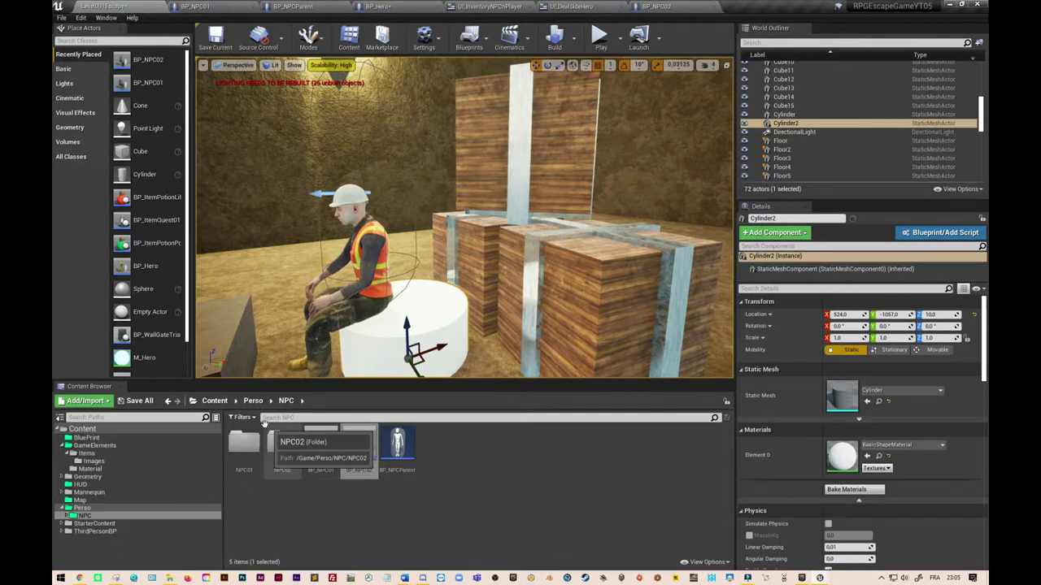
# Open the UI_DealSideHero widget blueprint from the Content/HUD folder
pyautogui.click(215, 401)
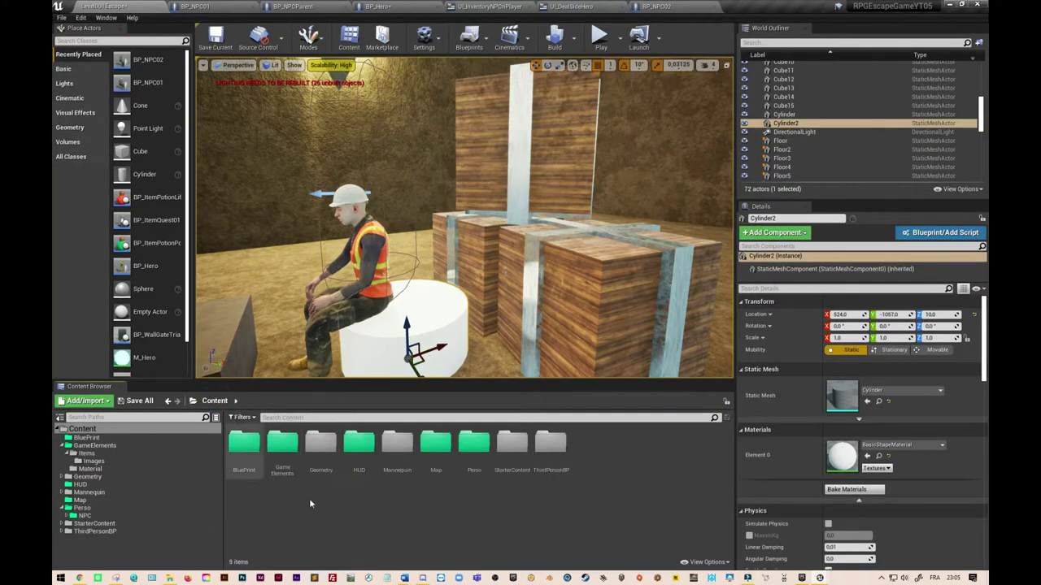
pyautogui.doubleClick(357, 452)
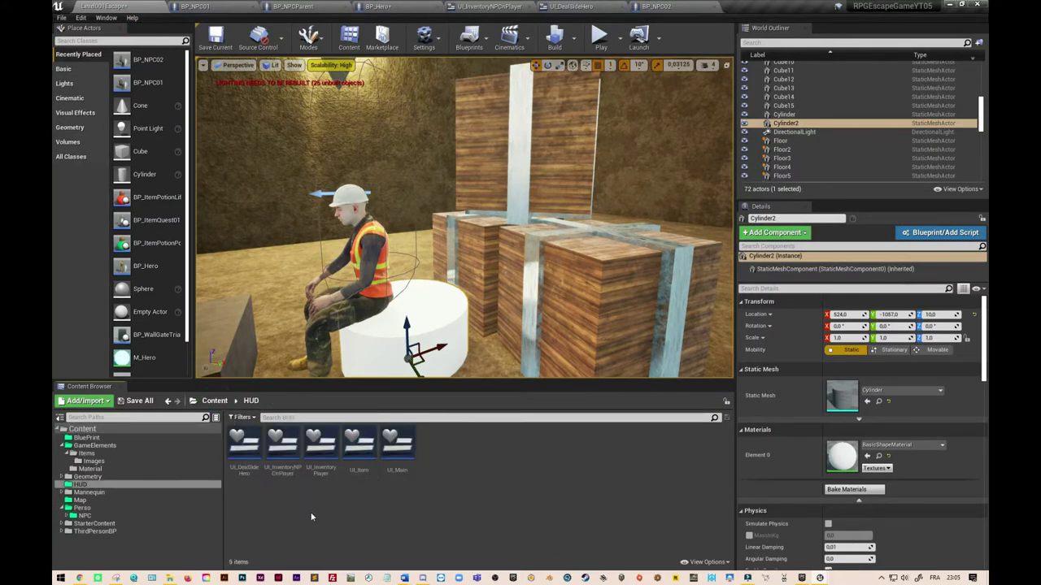
pyautogui.click(242, 463)
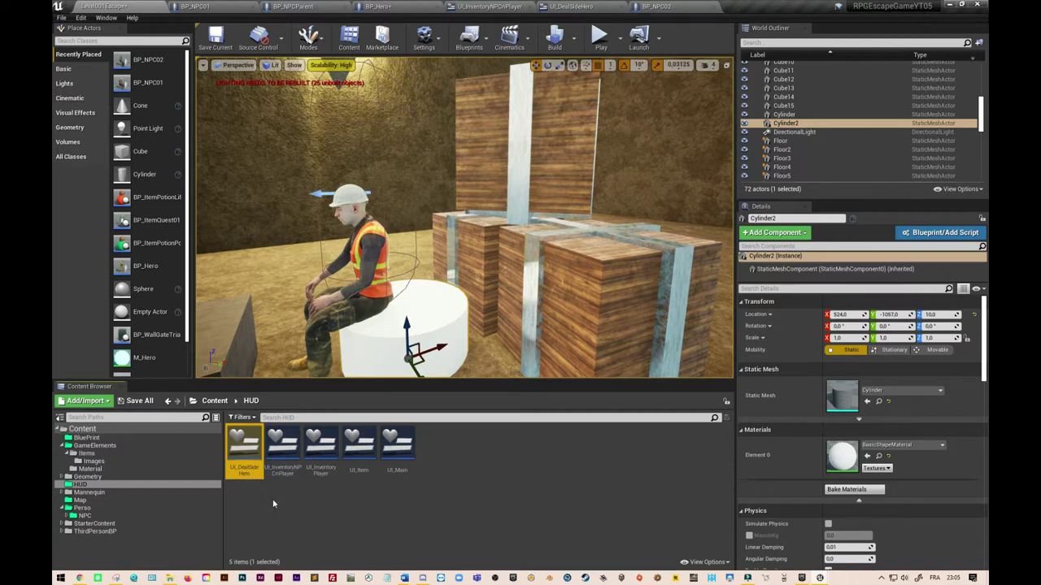
pyautogui.doubleClick(244, 447)
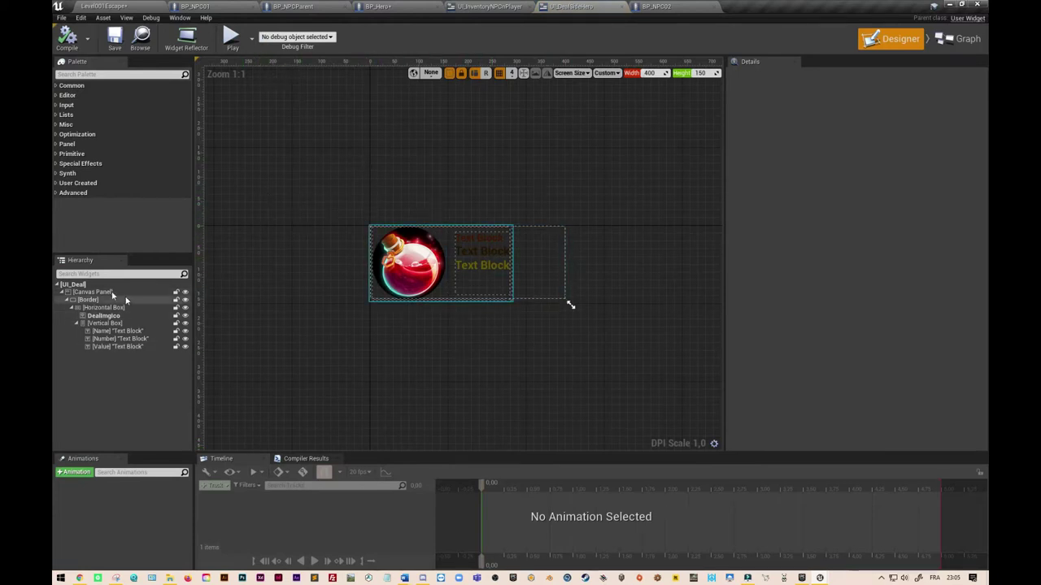
# Set the Designer preview to a custom 400 × 150 and turn off Size To Content on the Border
pyautogui.click(91, 285)
pyautogui.click(93, 292)
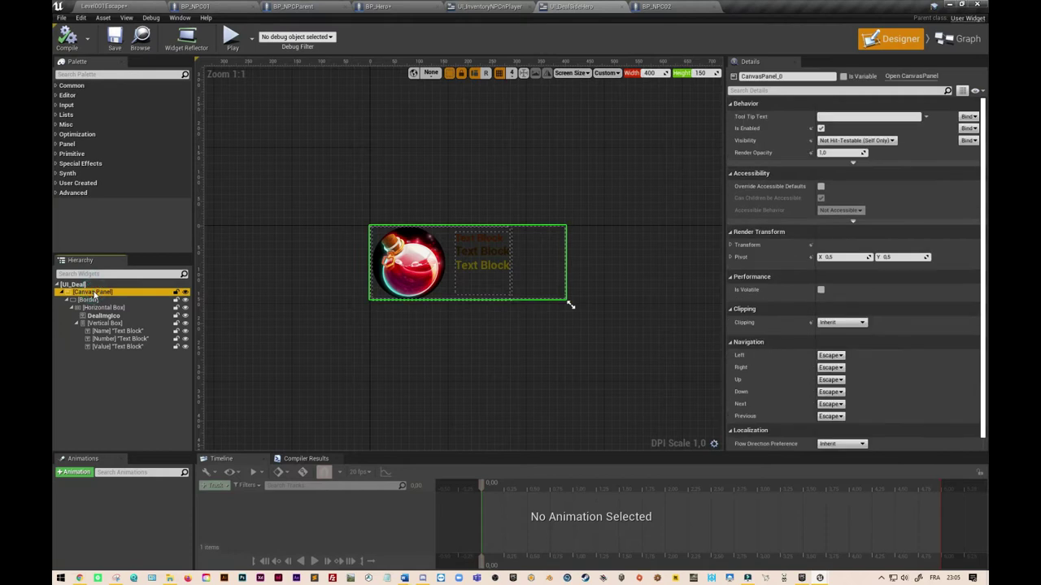
pyautogui.click(699, 73)
pyautogui.write('350')
pyautogui.press('Escape')
pyautogui.click(104, 301)
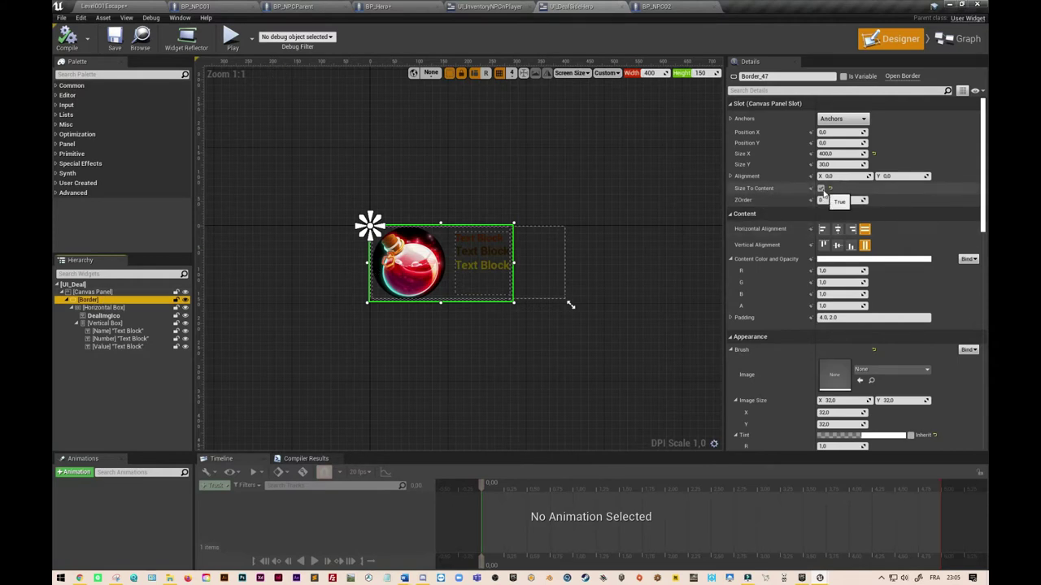
pyautogui.click(821, 192)
pyautogui.click(117, 309)
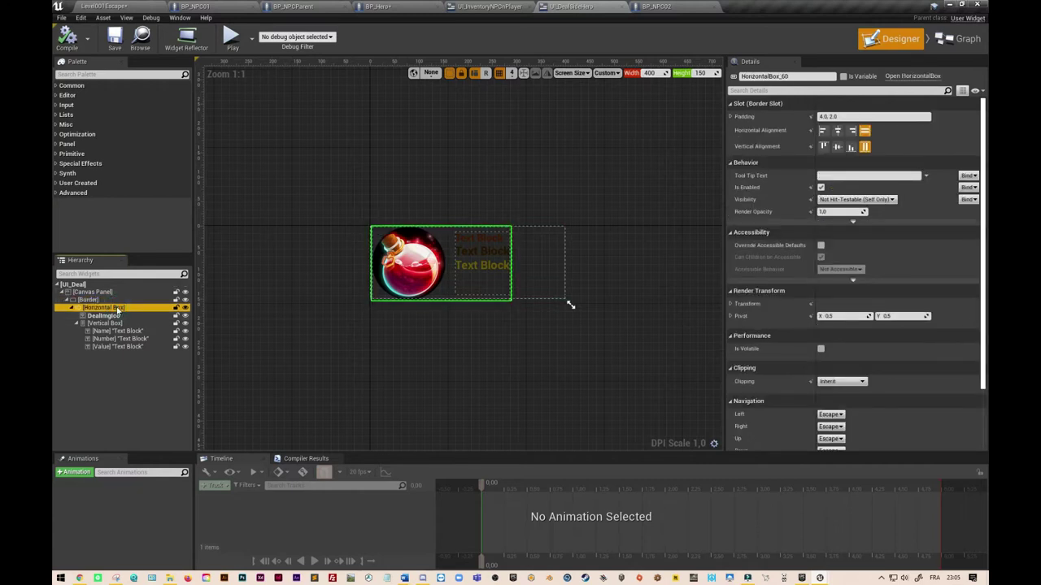
# Resize the DealImgIco potion image's brush Image Size to 100 × 100
pyautogui.click(117, 315)
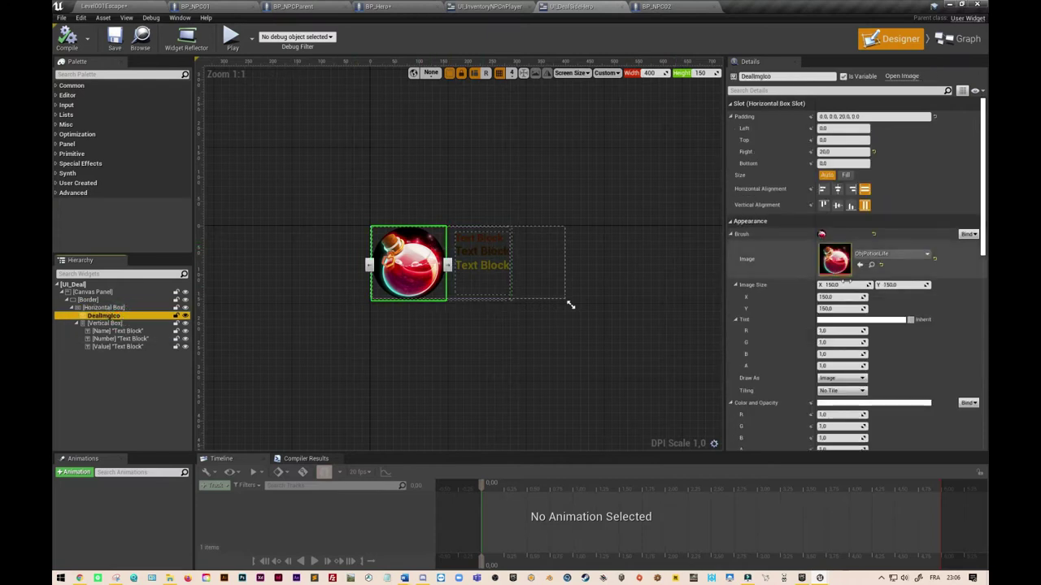
pyautogui.click(835, 285)
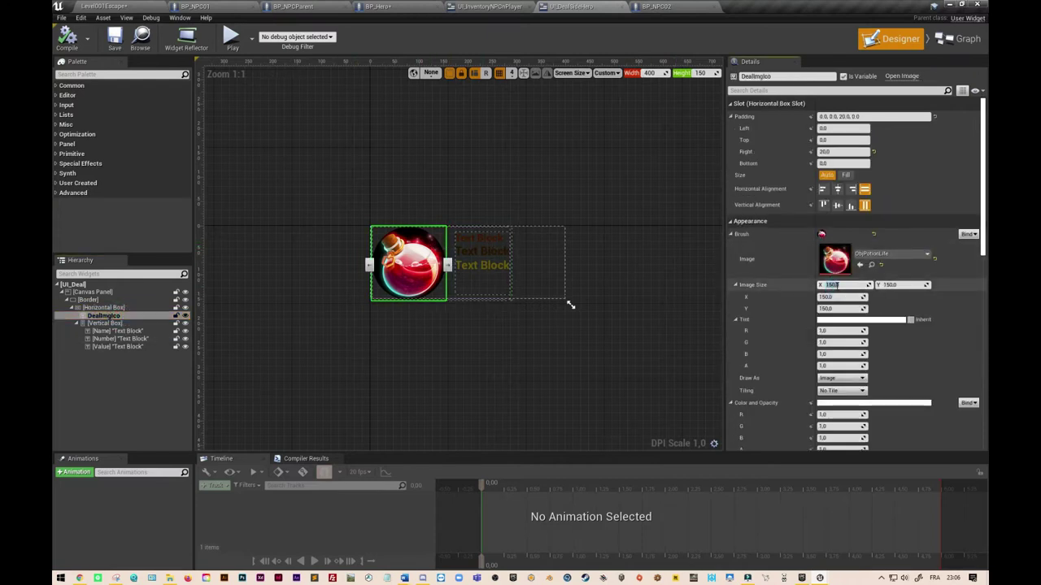
pyautogui.write('135')
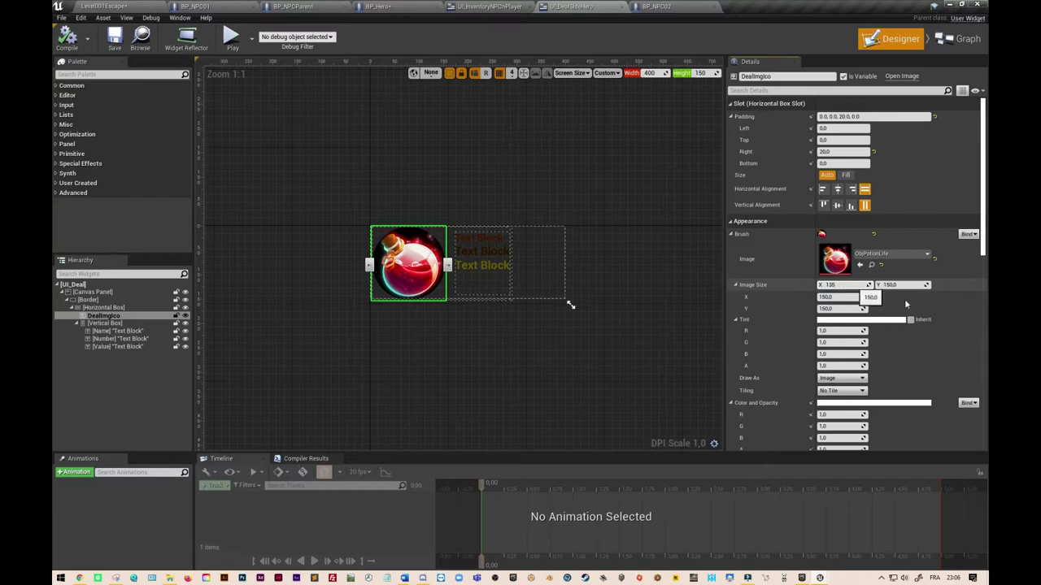
pyautogui.click(894, 285)
pyautogui.write('135')
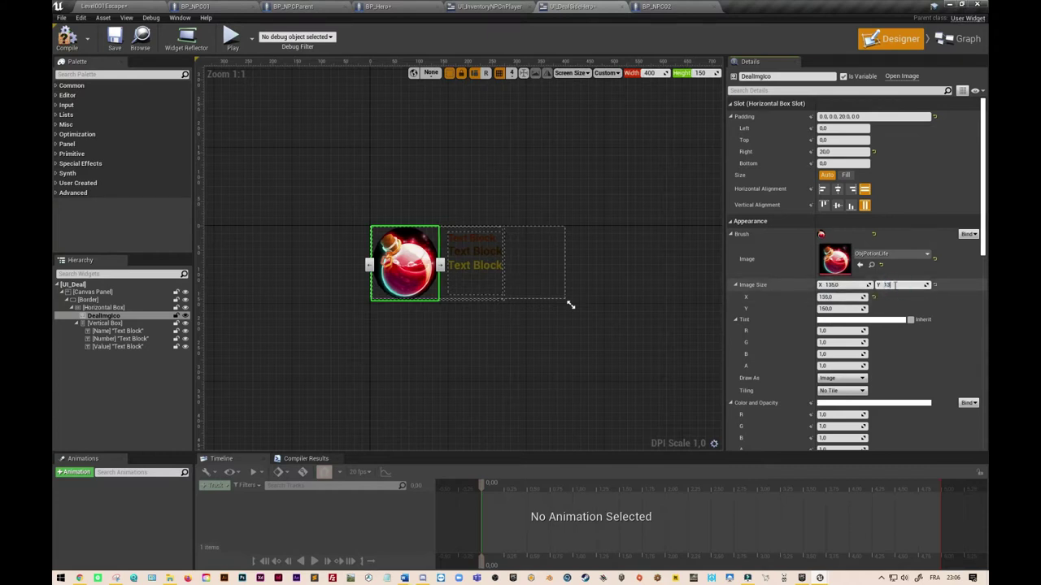
pyautogui.click(835, 286)
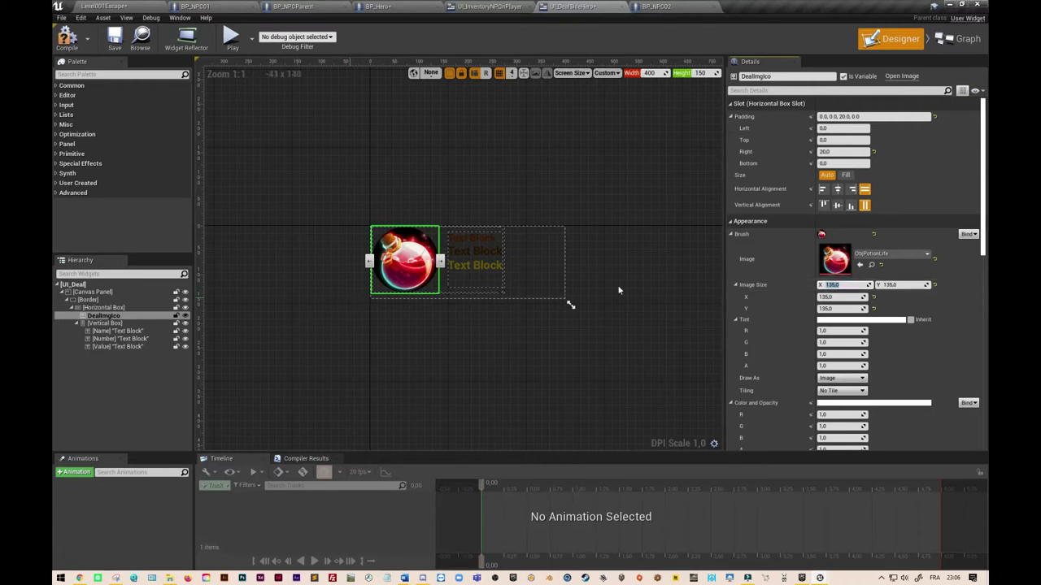
pyautogui.click(836, 285)
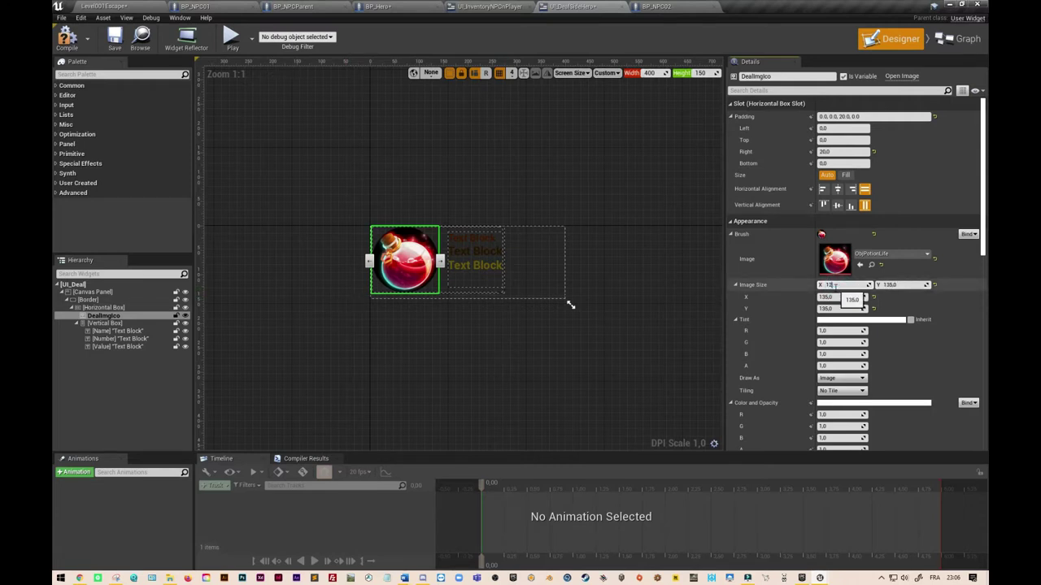
pyautogui.click(901, 286)
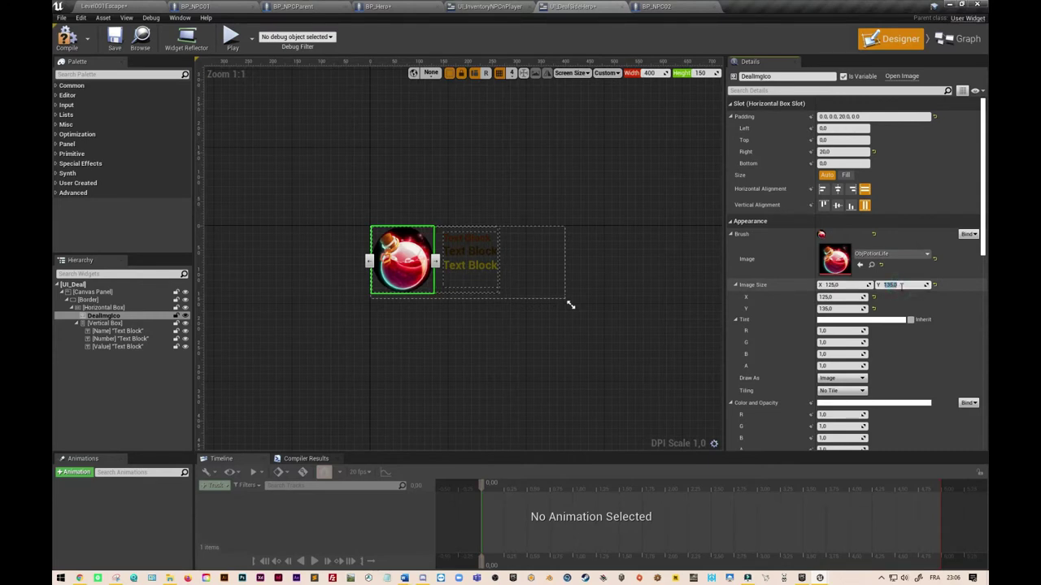
pyautogui.write('30')
pyautogui.press('Tab')
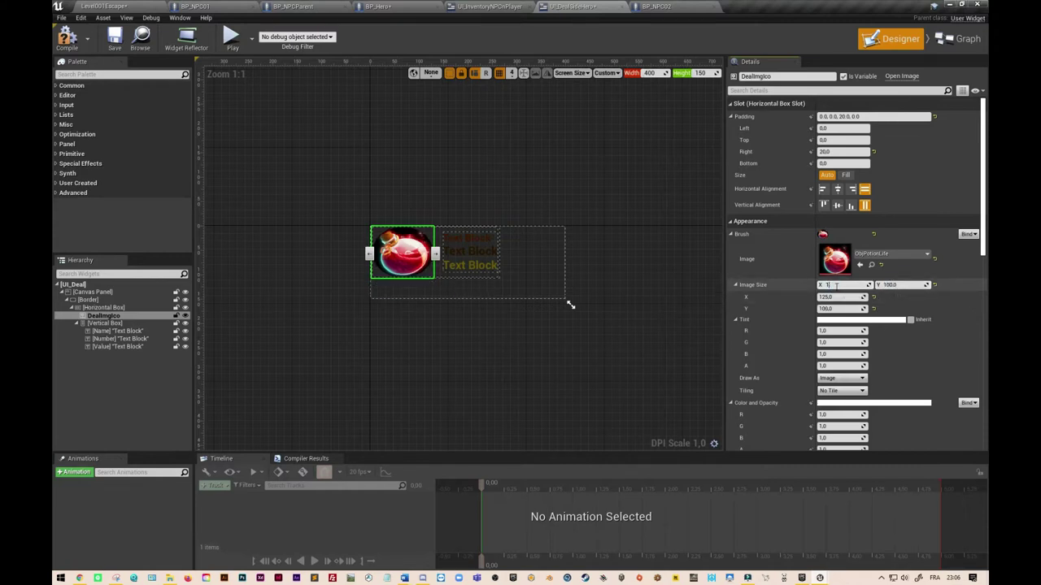
pyautogui.write('00')
pyautogui.press('Tab')
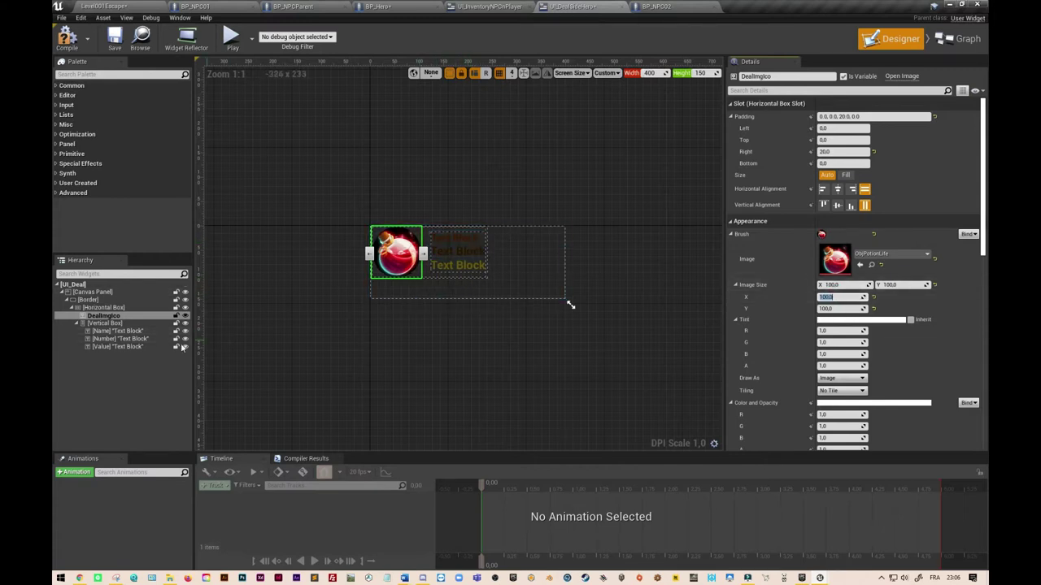
# Look over the Vertical Box's Name, Number and Value text blocks in the Hierarchy
pyautogui.click(105, 324)
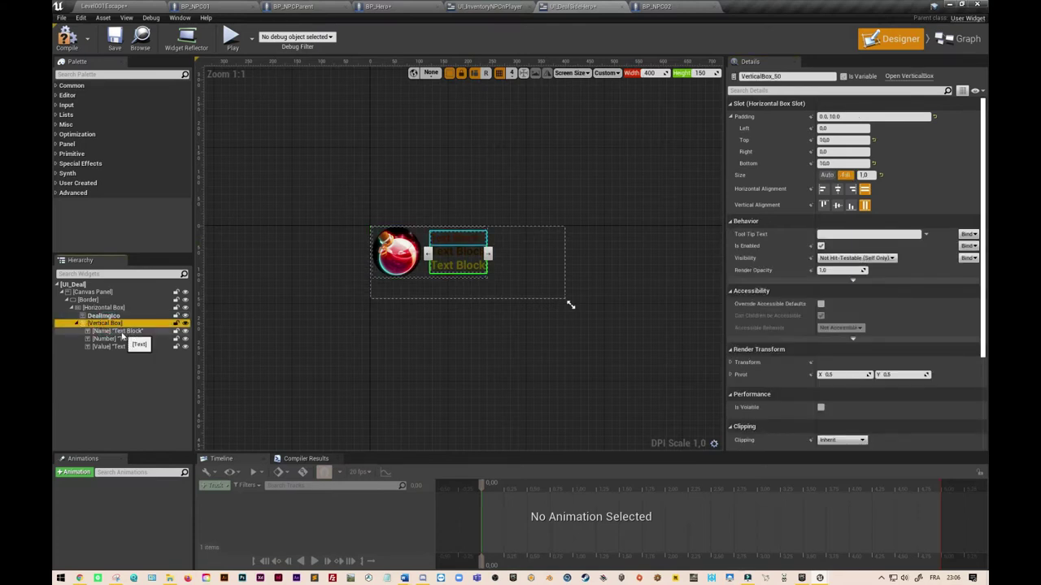
pyautogui.click(121, 333)
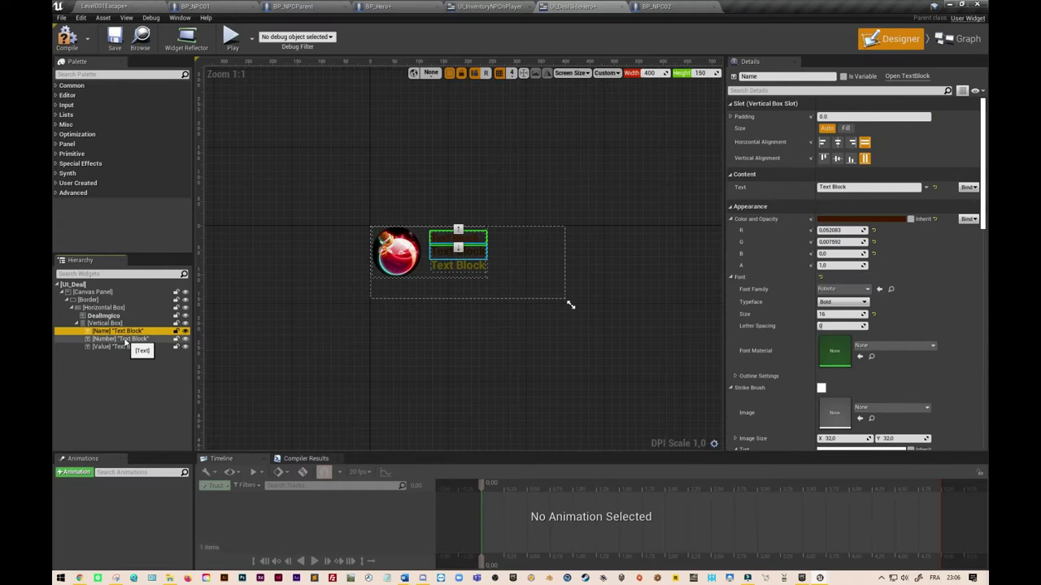
pyautogui.click(120, 339)
pyautogui.click(122, 347)
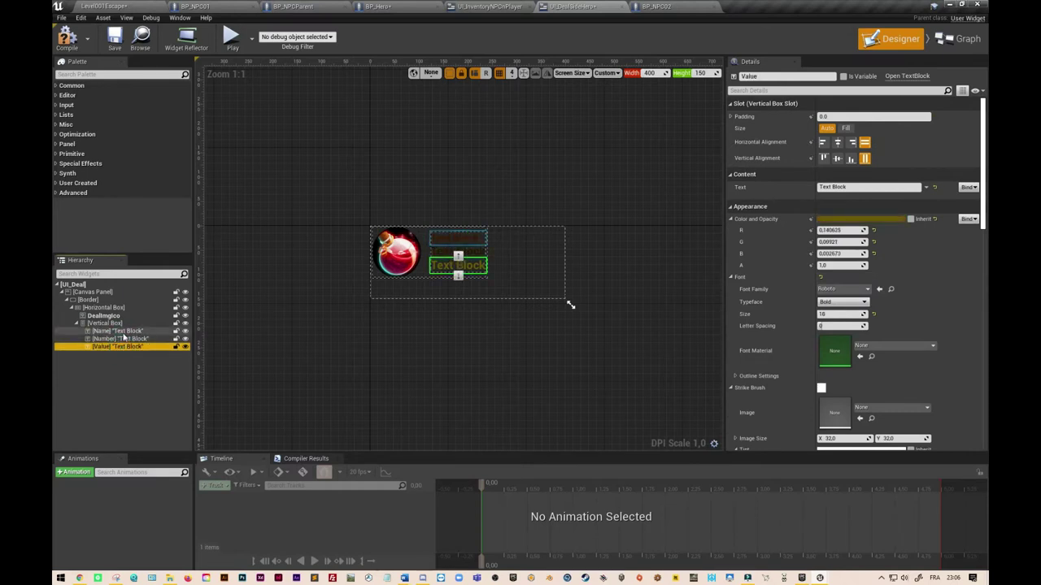
pyautogui.click(117, 332)
# Search the palette for Text, add a Text widget to the vertical box, then delete it
pyautogui.click(105, 74)
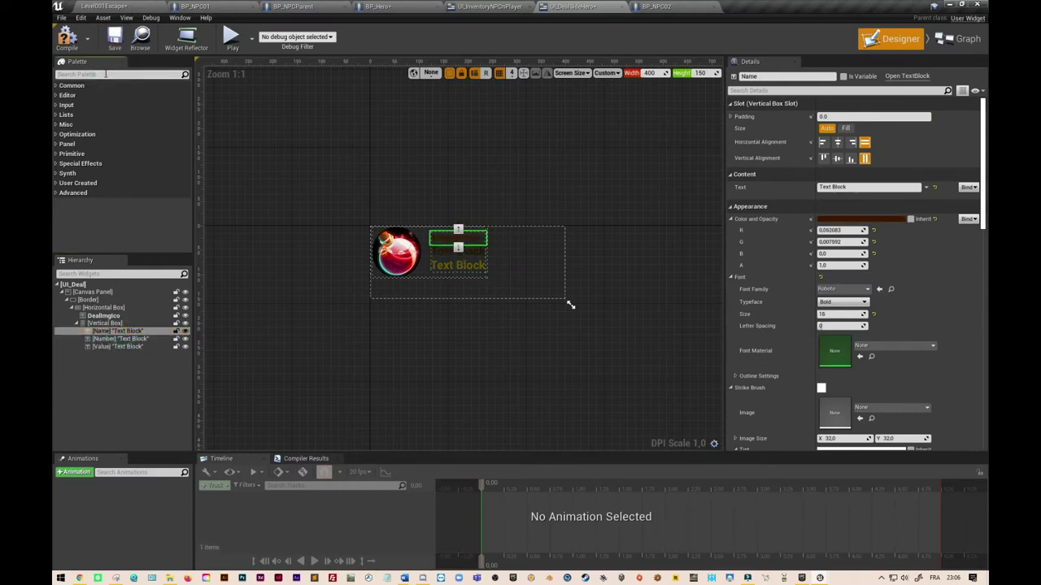
pyautogui.write('text')
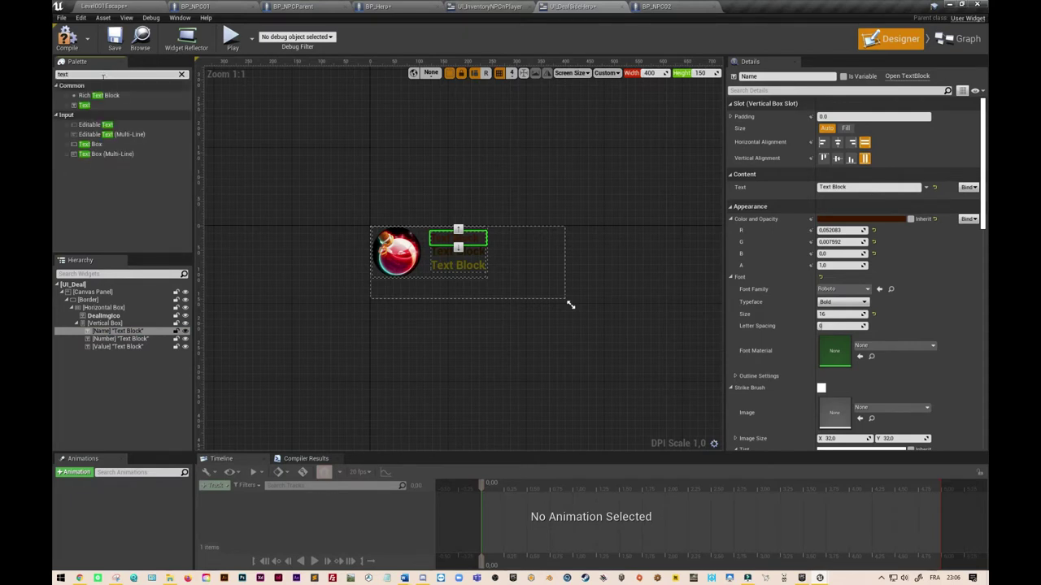
pyautogui.moveTo(87, 105); pyautogui.dragTo(122, 334)
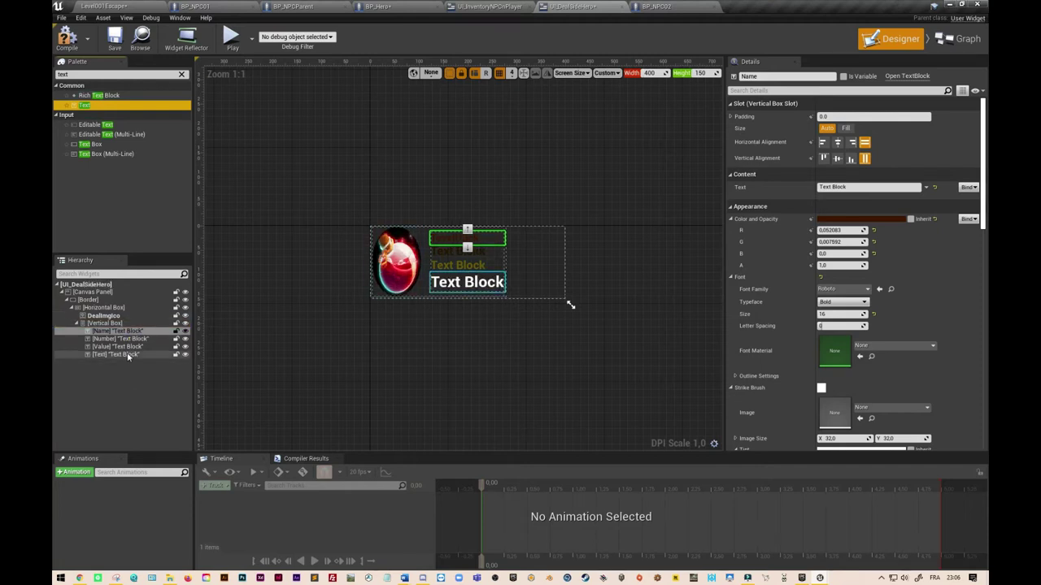
pyautogui.click(128, 357)
pyautogui.press('Delete')
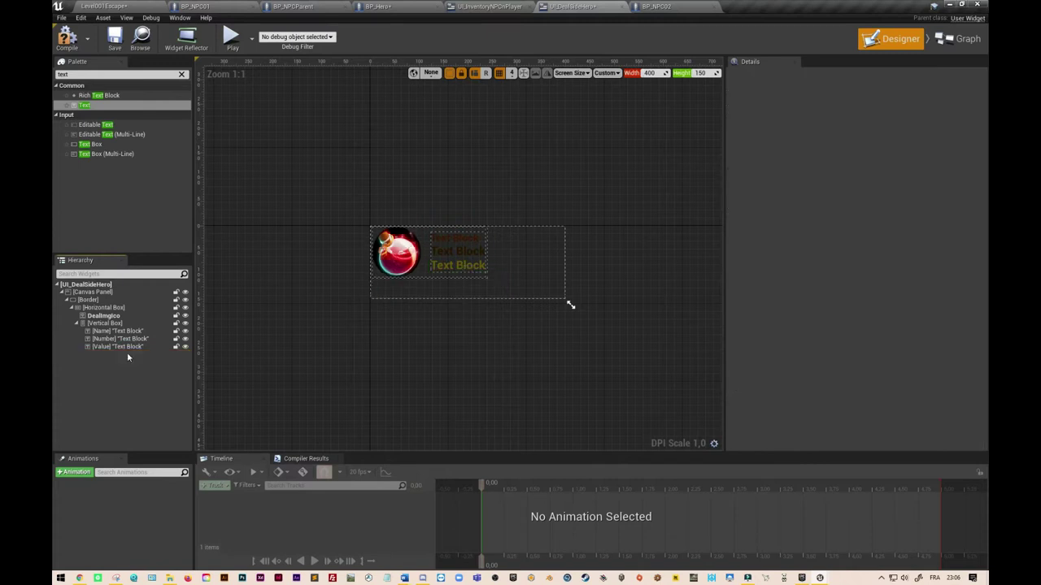
# Make Name bold size 16 dark red, Number and Value bold size 18 in dark brown and gold
pyautogui.click(471, 238)
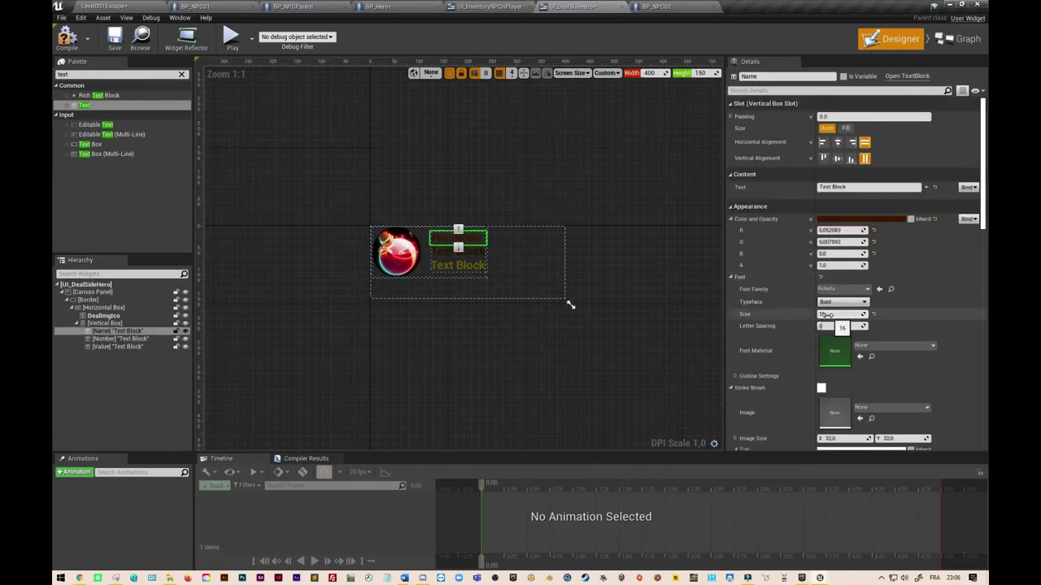
pyautogui.click(470, 252)
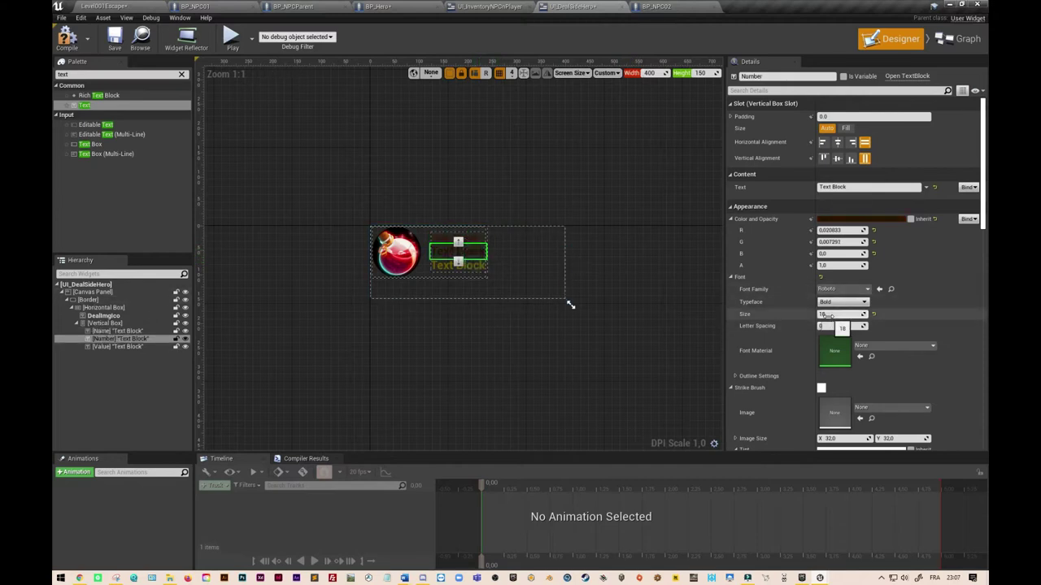
pyautogui.click(479, 269)
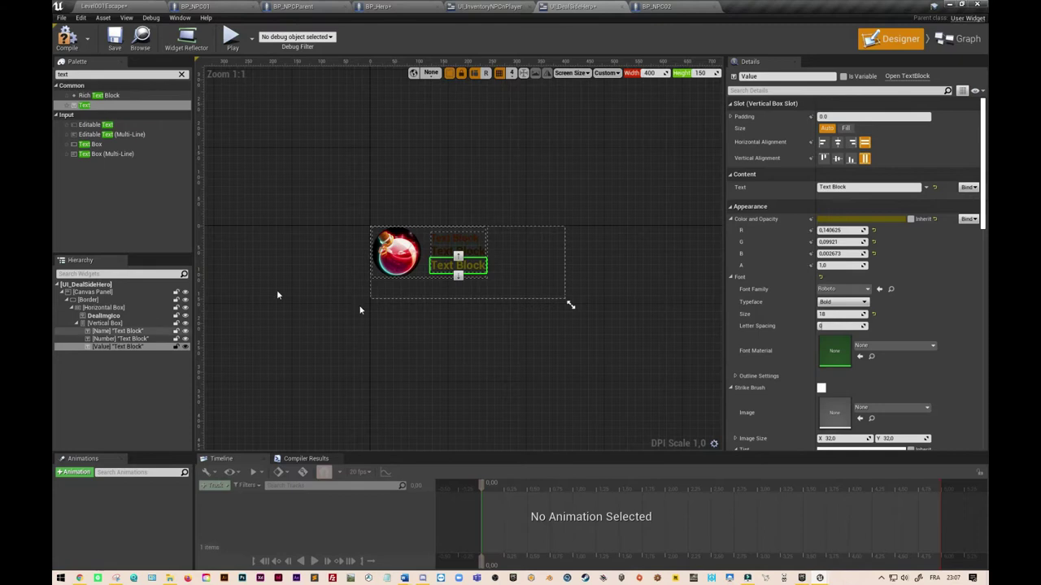
# Shrink the design frame height through 140 and 130 down to 120, and save UI_DealSideHero
pyautogui.click(486, 299)
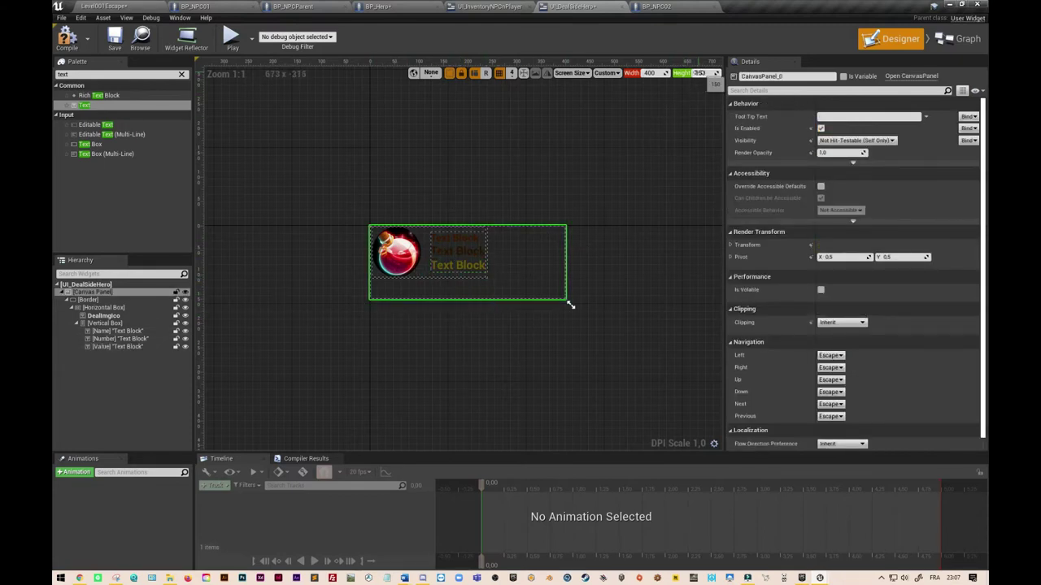
pyautogui.write('140')
pyautogui.click(646, 166)
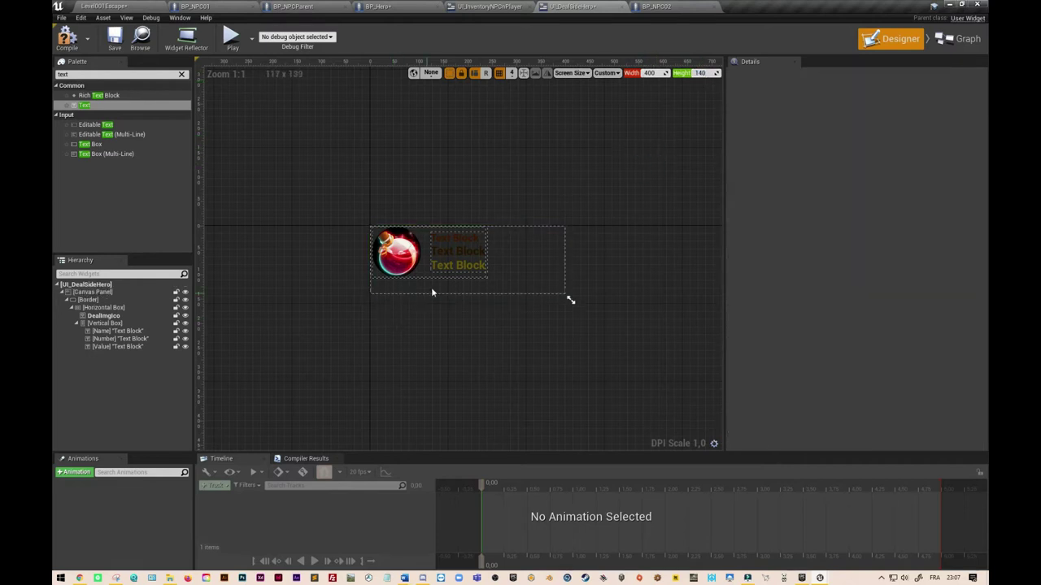
pyautogui.click(499, 290)
pyautogui.click(701, 73)
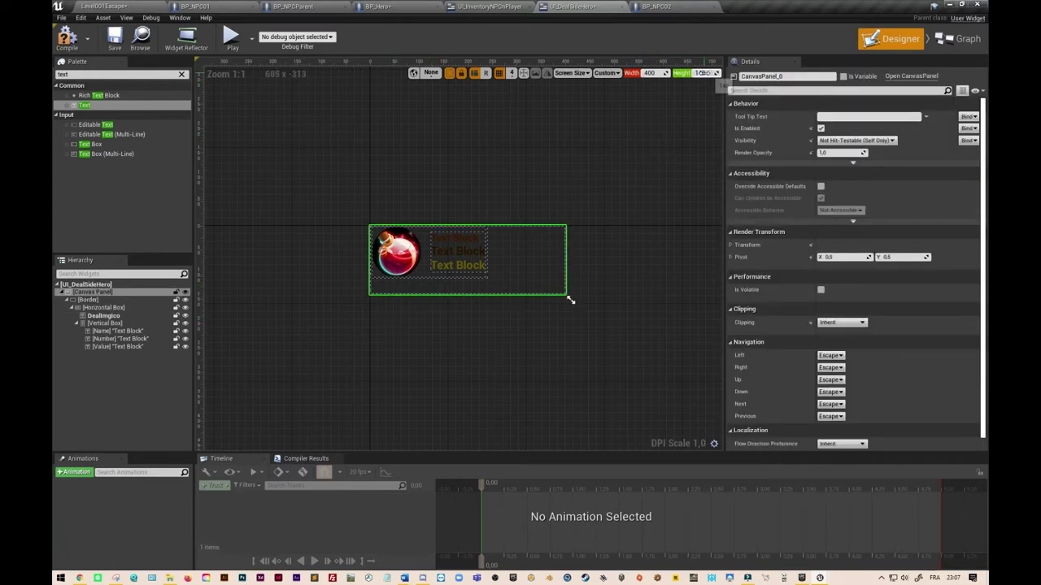
pyautogui.write('130')
pyautogui.press('Return')
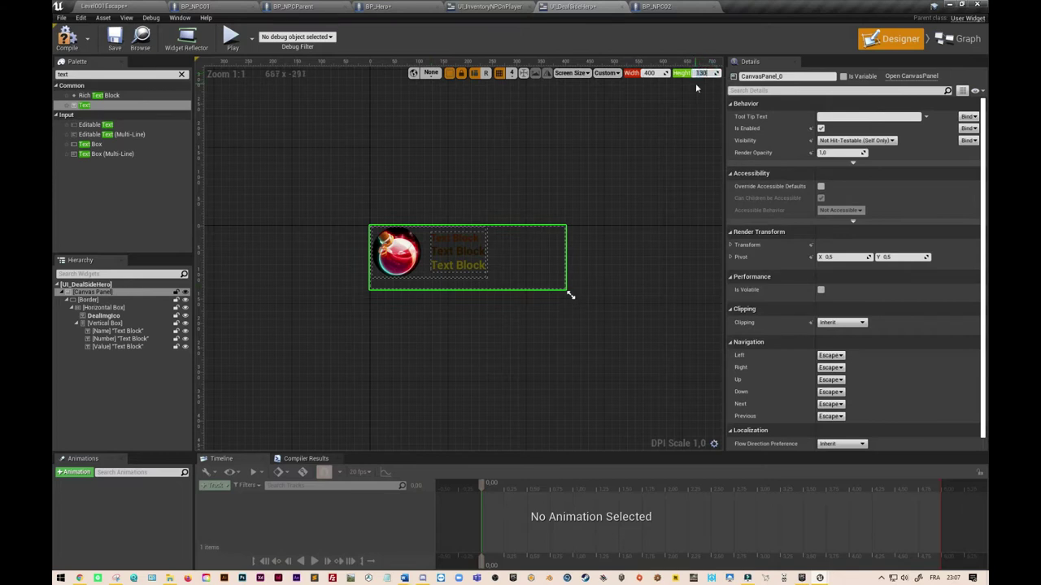
pyautogui.click(706, 73)
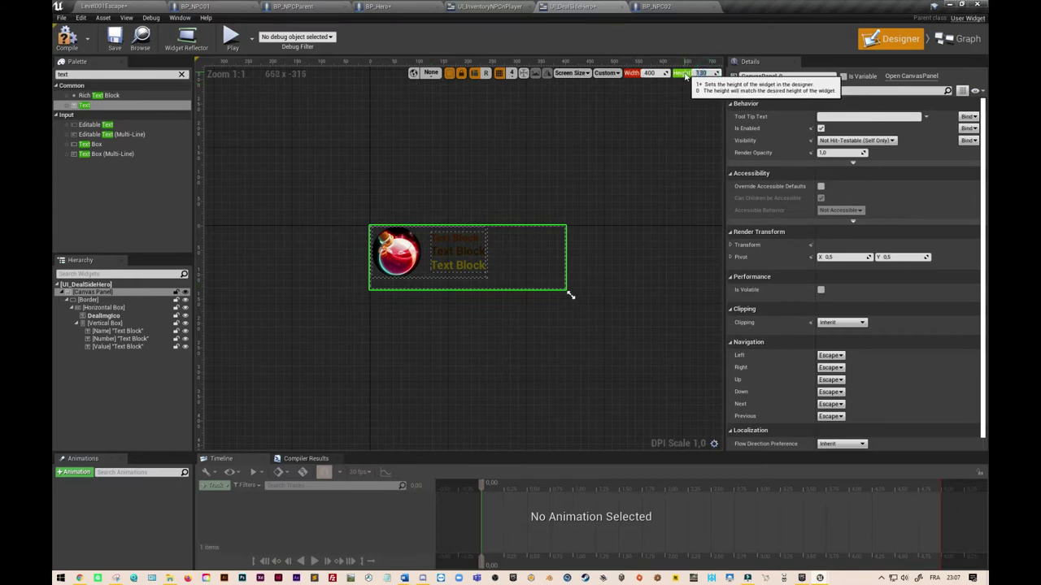
pyautogui.write('120')
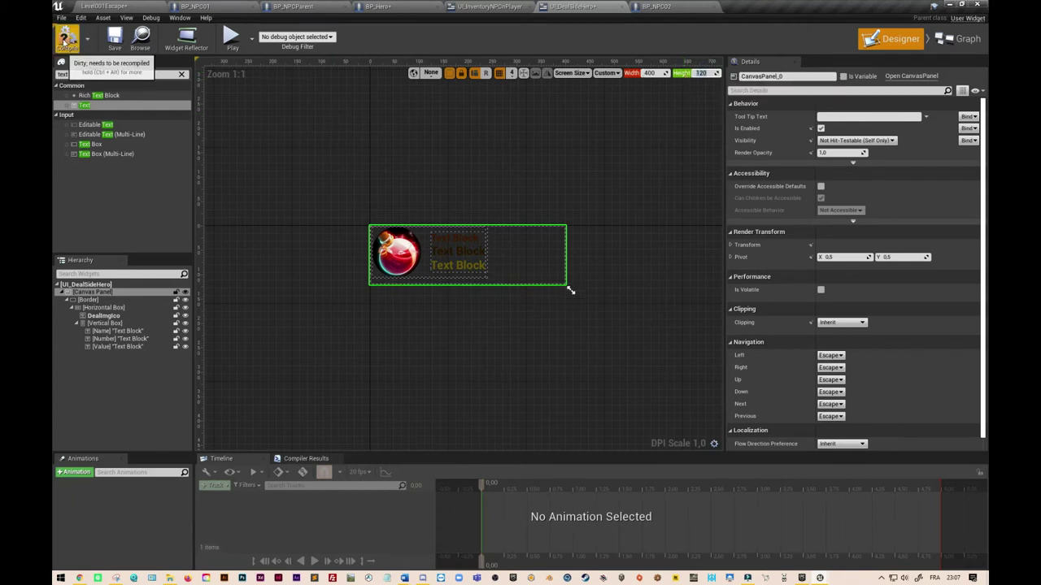
pyautogui.click(114, 39)
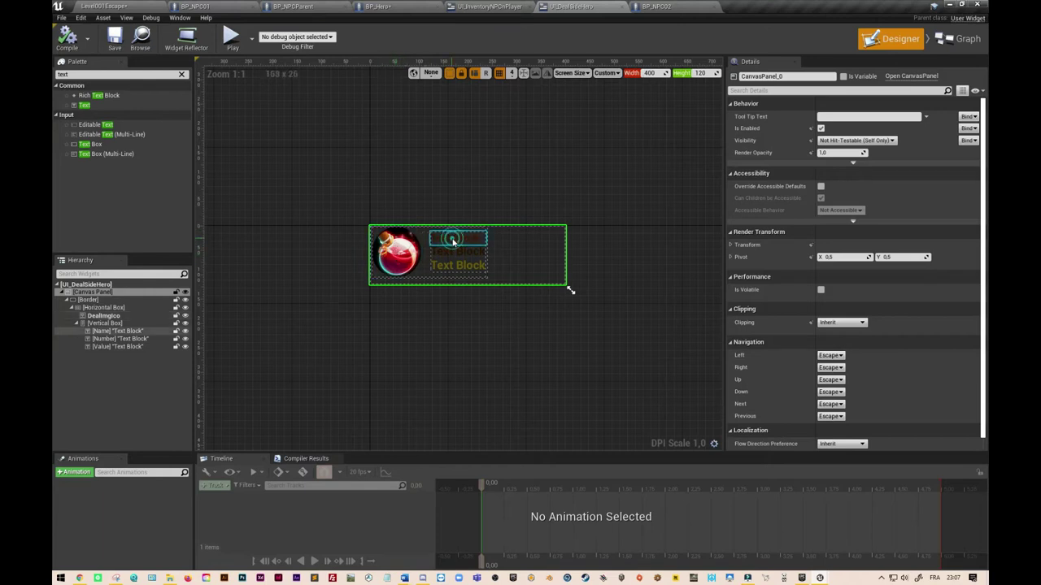
pyautogui.click(453, 240)
# Set the sample texts to 'Potion Test', '1' and '999', then compile the widget
pyautogui.click(856, 187)
pyautogui.write('Potion')
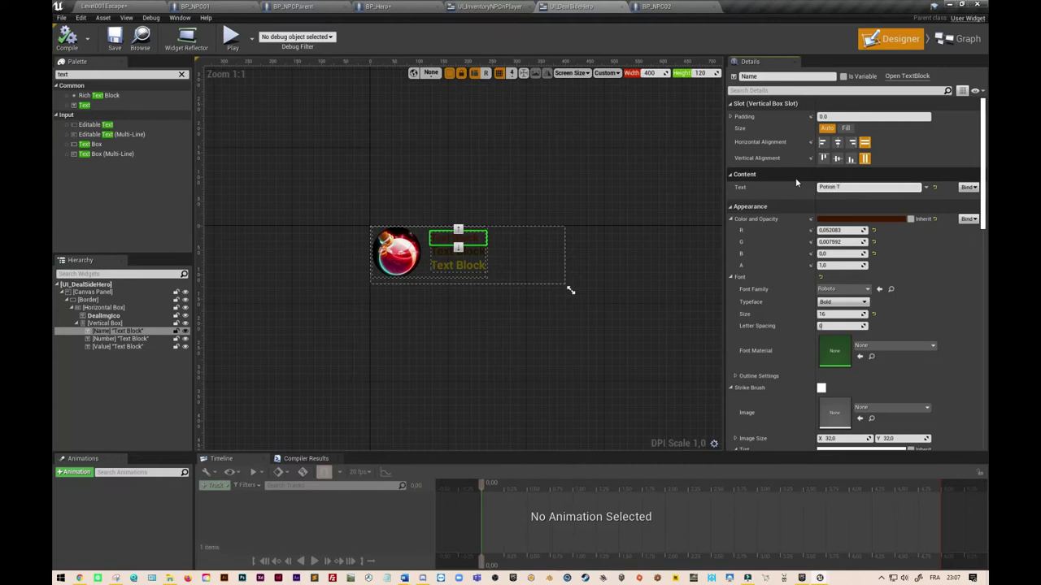
pyautogui.write('Test')
pyautogui.click(455, 253)
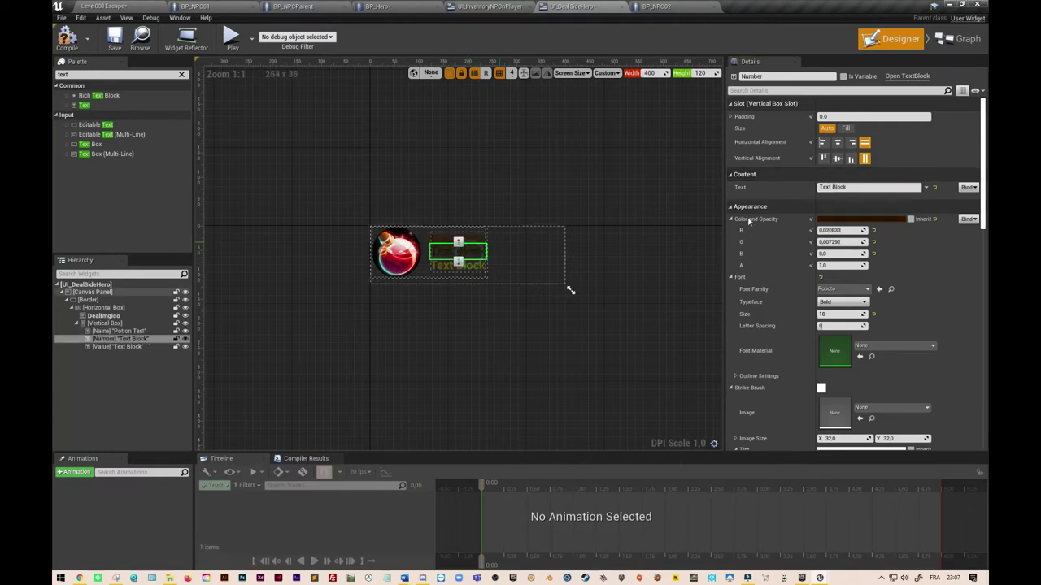
pyautogui.click(850, 187)
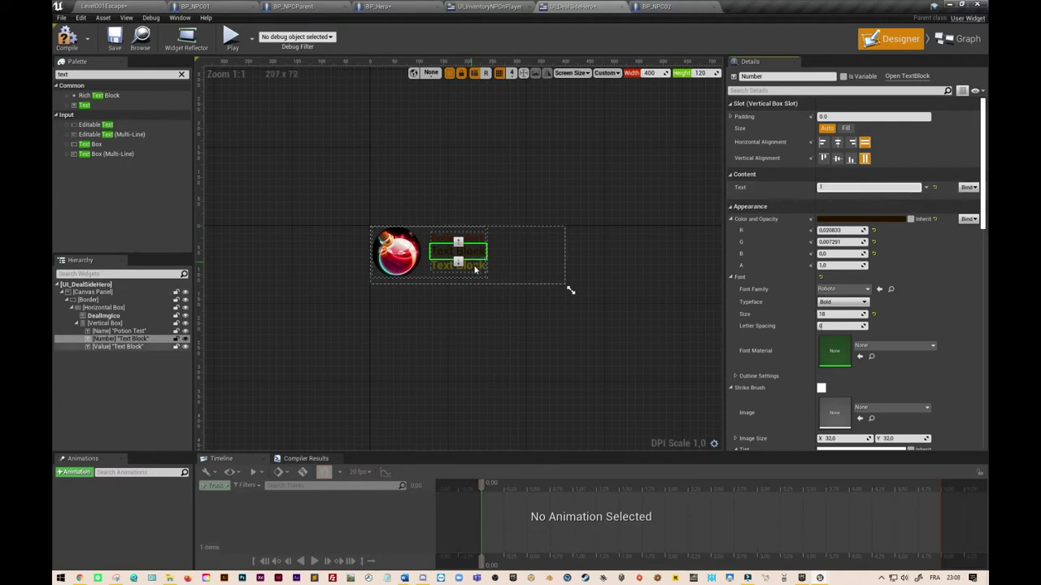
pyautogui.click(467, 266)
pyautogui.click(825, 187)
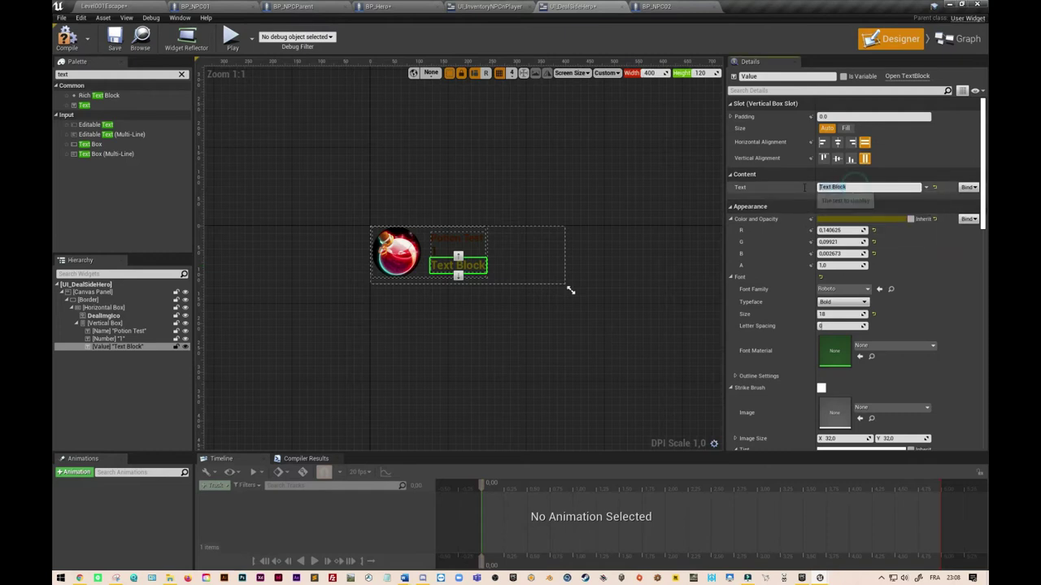
pyautogui.write('999')
pyautogui.click(662, 274)
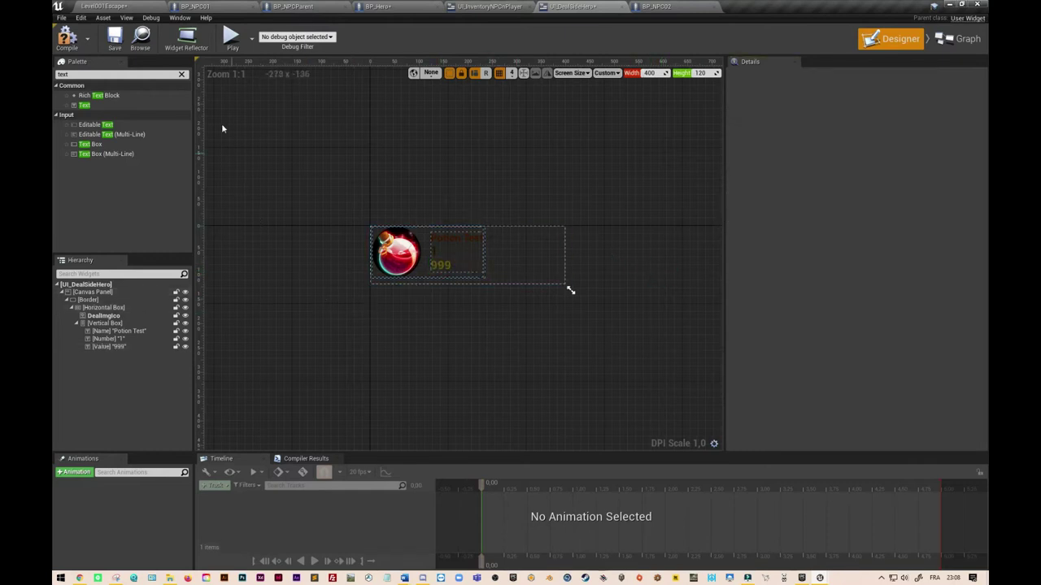
pyautogui.click(80, 41)
# Compile and save UI_DealSideHero, then close the BP_NPC02, BP_NPCParent and BP_NPC01 editors
pyautogui.click(113, 42)
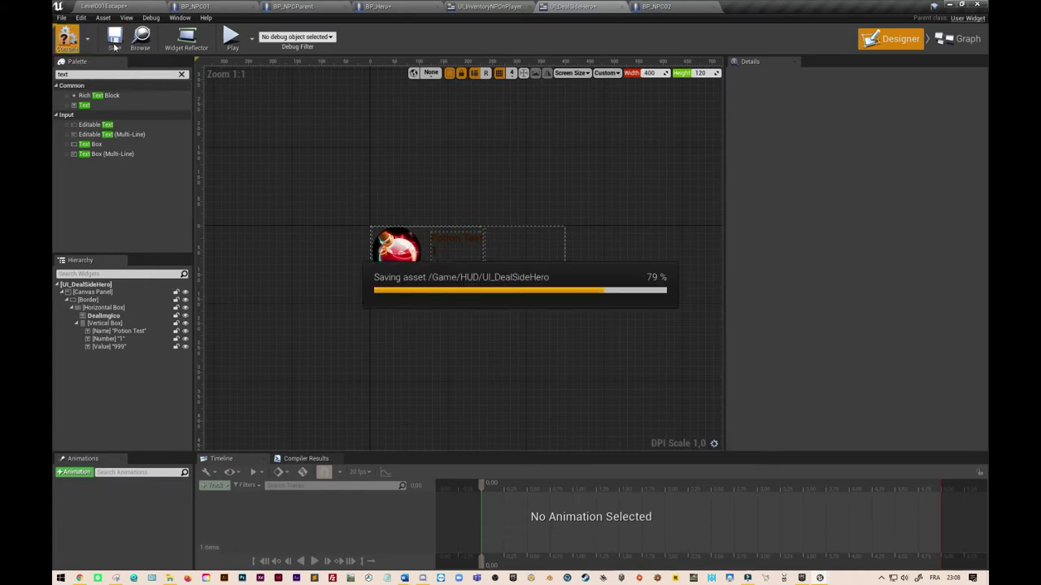
pyautogui.click(114, 45)
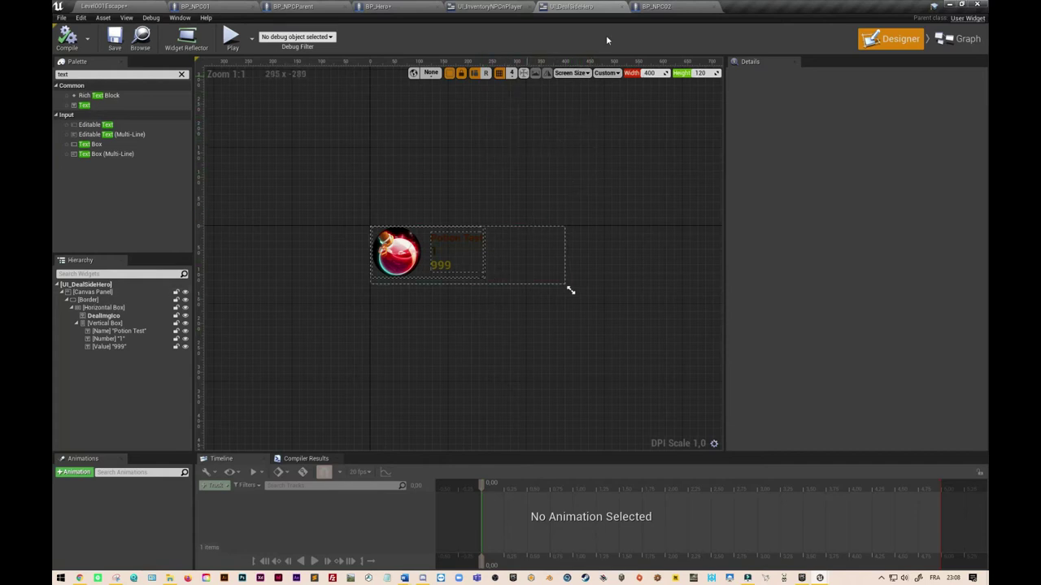
pyautogui.click(706, 7)
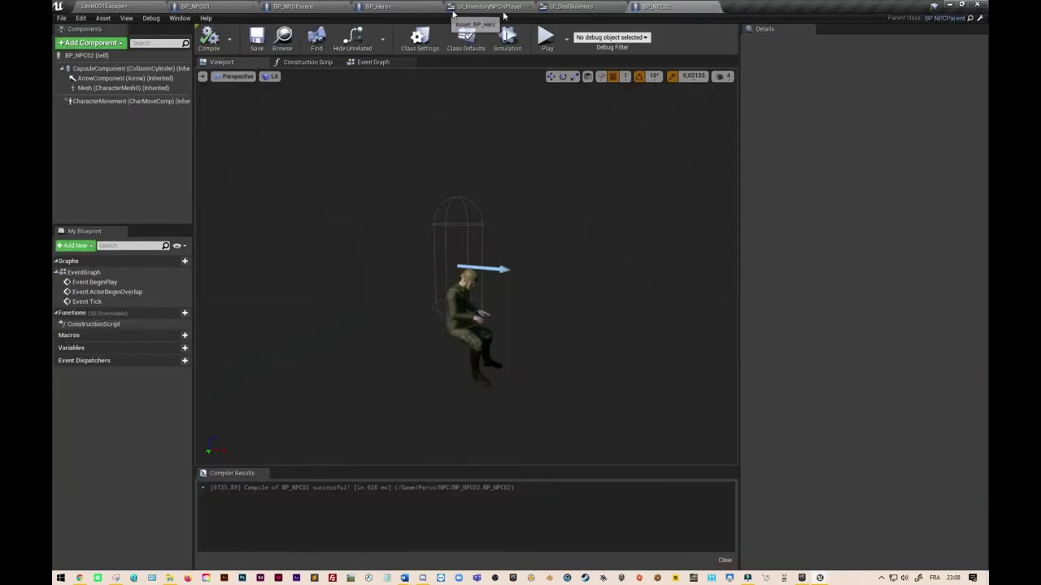
pyautogui.click(715, 9)
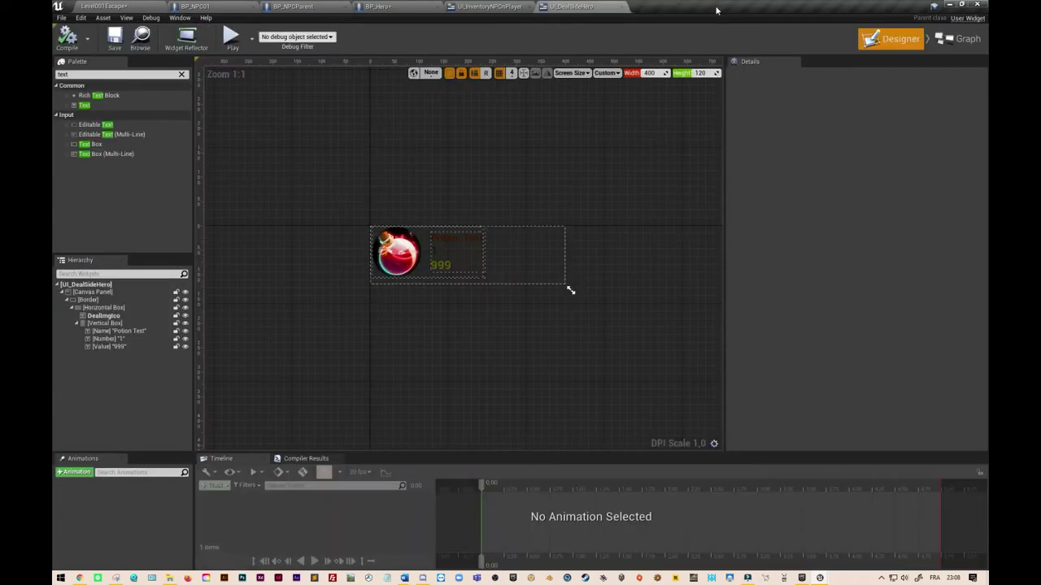
pyautogui.click(328, 7)
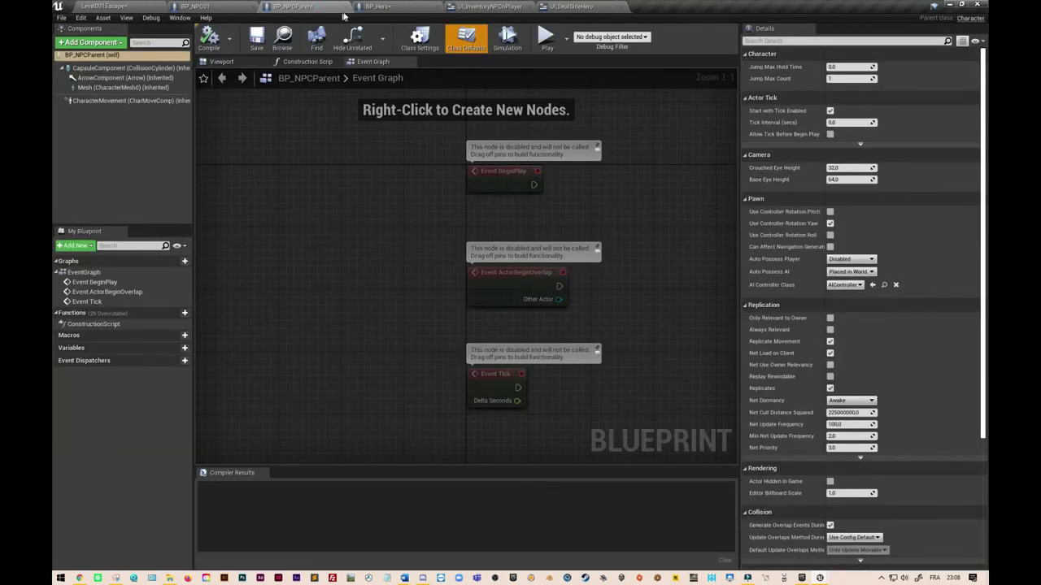
pyautogui.click(346, 8)
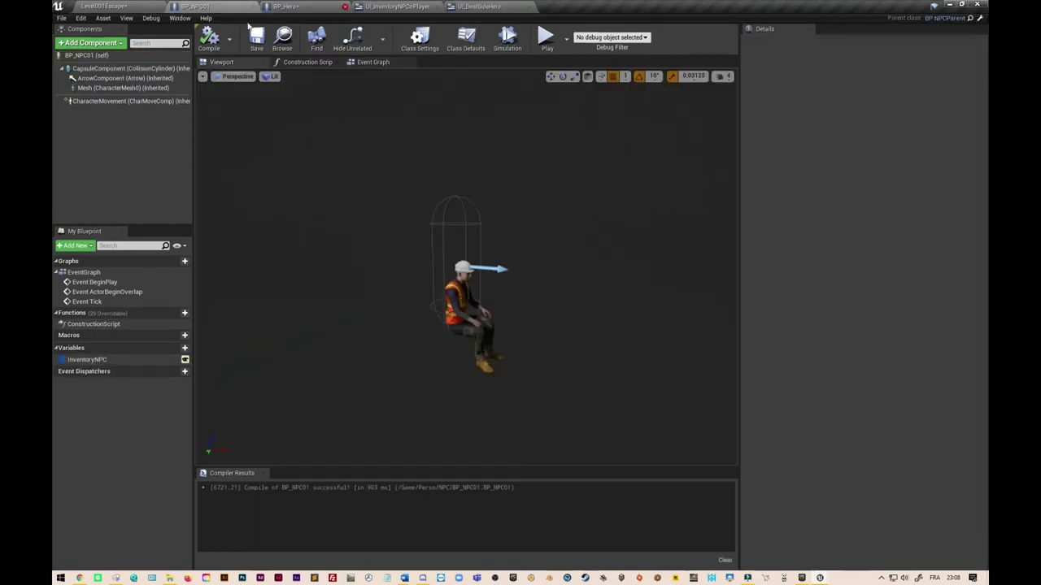
pyautogui.click(252, 7)
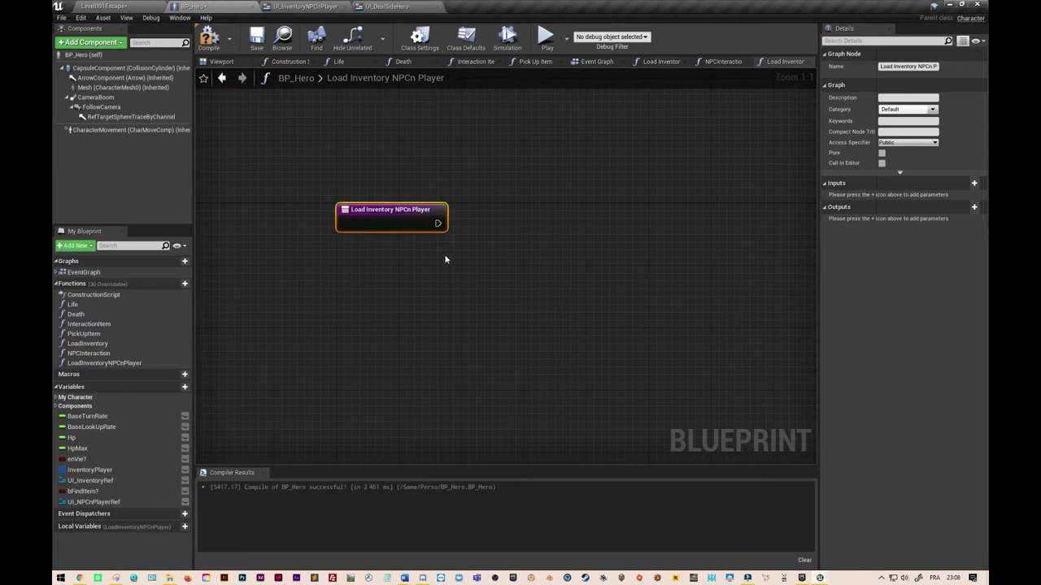
# Delete the old node chain after the Load Inventory NPCn Player entry node
pyautogui.moveTo(544, 293); pyautogui.dragTo(491, 293, button='right')
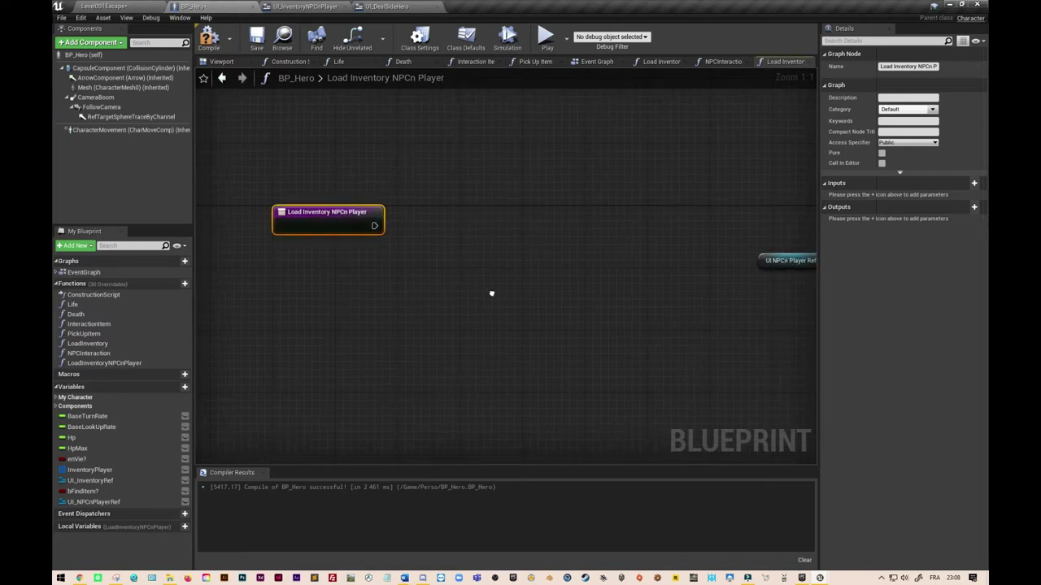
pyautogui.scroll(-3, 599, 299)
pyautogui.moveTo(599, 299); pyautogui.dragTo(366, 318, button='right')
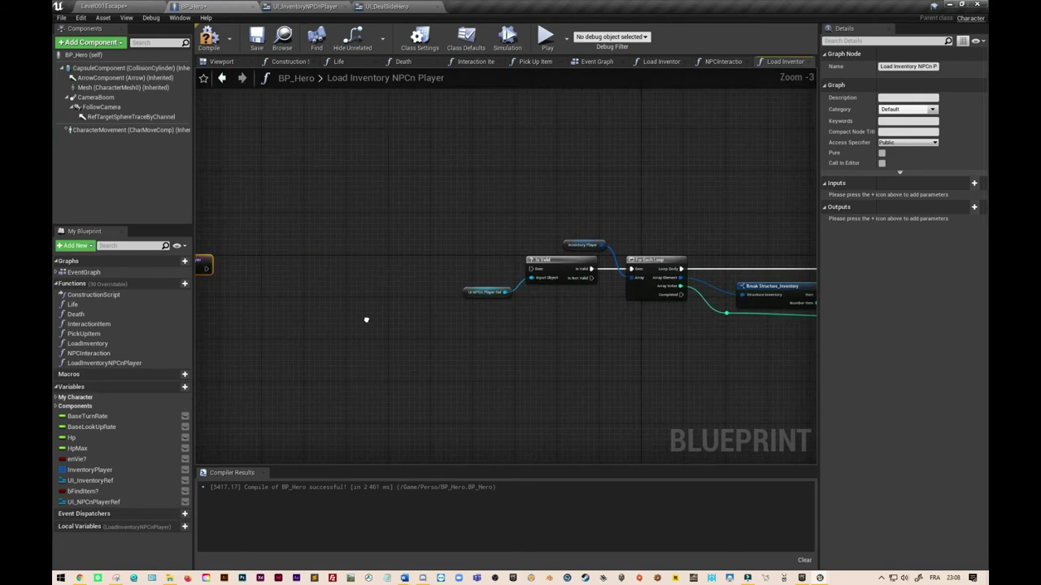
pyautogui.moveTo(614, 387); pyautogui.dragTo(537, 377, button='right')
pyautogui.scroll(-1, 539, 372)
pyautogui.moveTo(332, 197); pyautogui.dragTo(771, 400)
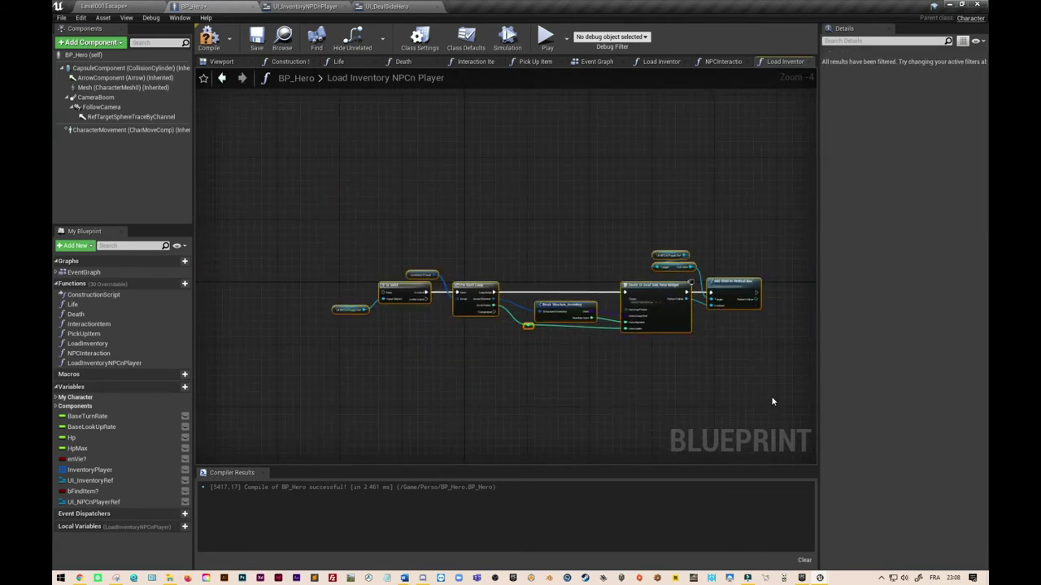
pyautogui.press('Delete')
pyautogui.scroll(1, 404, 366)
pyautogui.scroll(2, 425, 284)
pyautogui.scroll(1, 452, 327)
pyautogui.moveTo(474, 326); pyautogui.dragTo(413, 361, button='right')
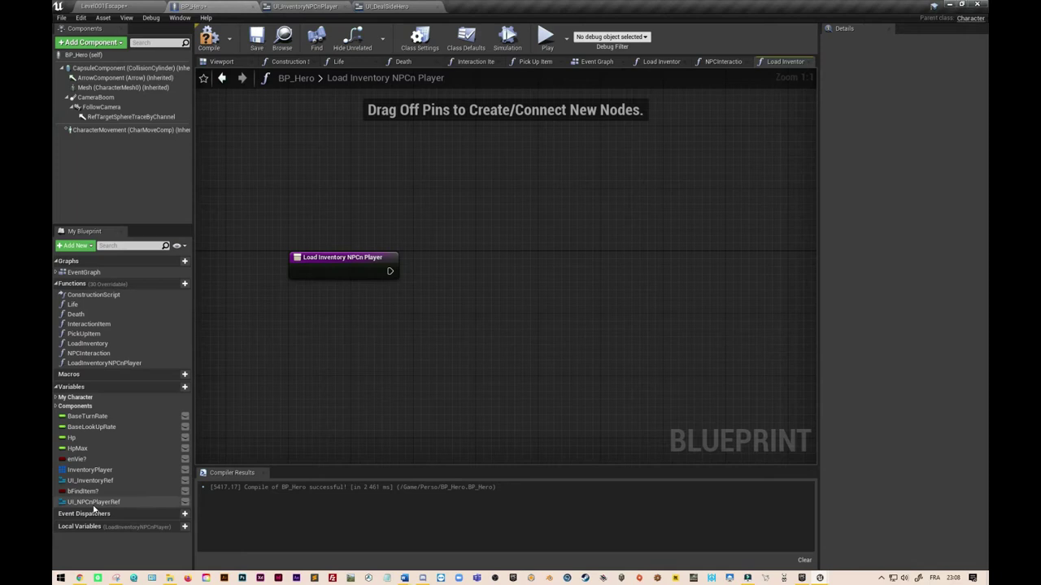
# Add a UI NPCn Player Ref getter feeding an Is Valid node wired from the entry
pyautogui.moveTo(94, 502); pyautogui.dragTo(333, 319)
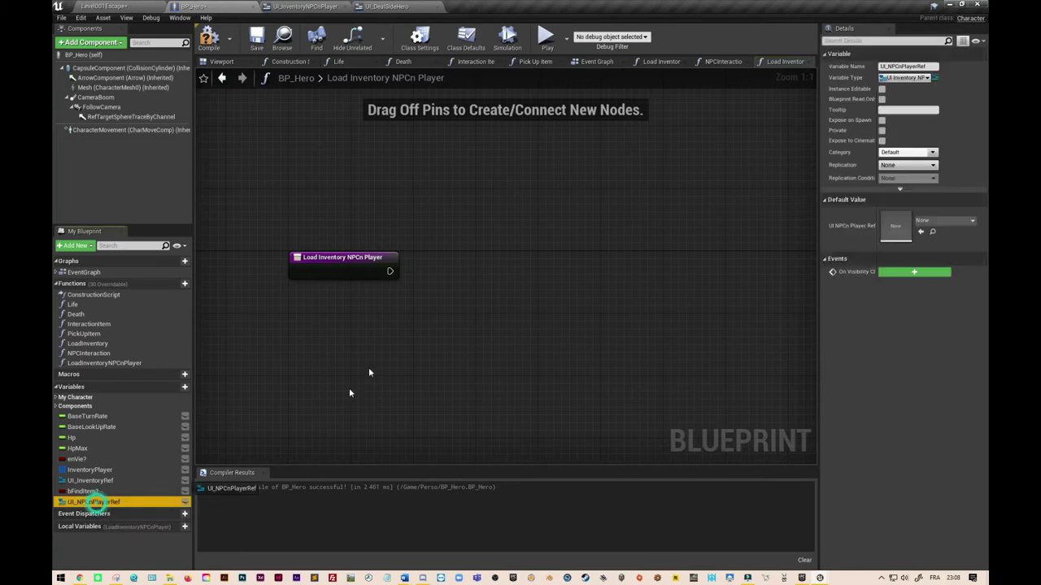
pyautogui.click(376, 331)
pyautogui.moveTo(399, 327)
pyautogui.mouseDown()
pyautogui.moveTo(387, 321)
pyautogui.moveTo(460, 265)
pyautogui.mouseUp()
pyautogui.write('is valid')
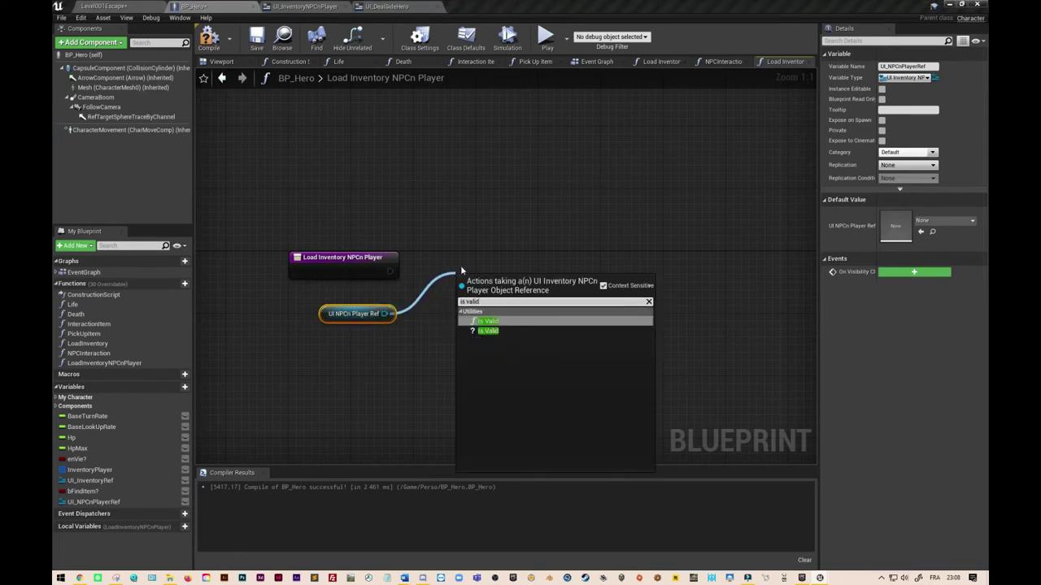
pyautogui.click(492, 331)
pyautogui.moveTo(390, 271)
pyautogui.mouseDown()
pyautogui.moveTo(461, 294)
pyautogui.moveTo(466, 264)
pyautogui.mouseUp()
pyautogui.moveTo(609, 351); pyautogui.dragTo(547, 340, button='right')
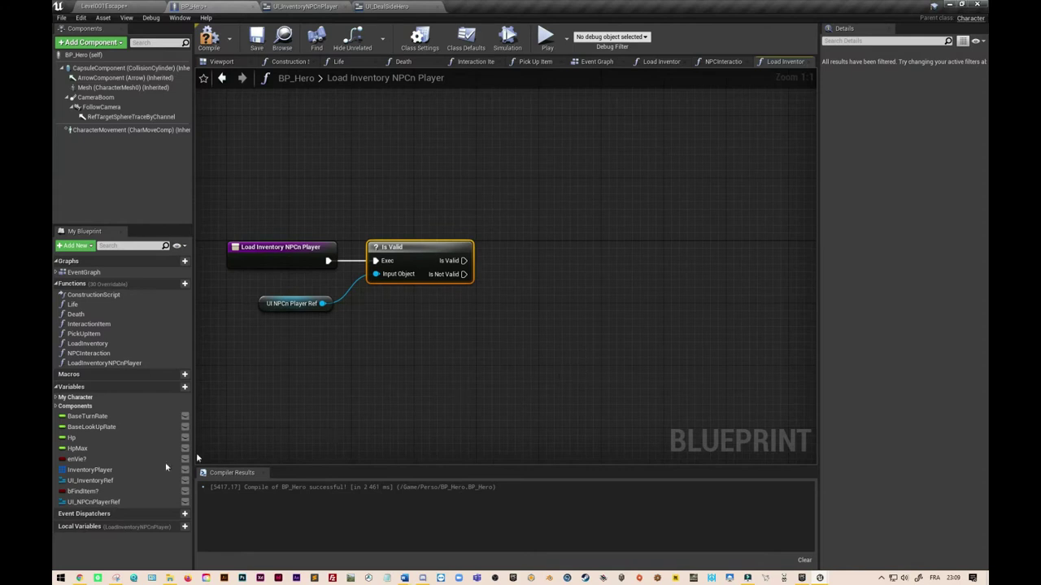
# Add an Inventory Player getter and start a connection from Is Valid's valid output
pyautogui.moveTo(89, 470)
pyautogui.mouseDown()
pyautogui.moveTo(457, 336)
pyautogui.moveTo(457, 318)
pyautogui.mouseUp()
pyautogui.click(458, 329)
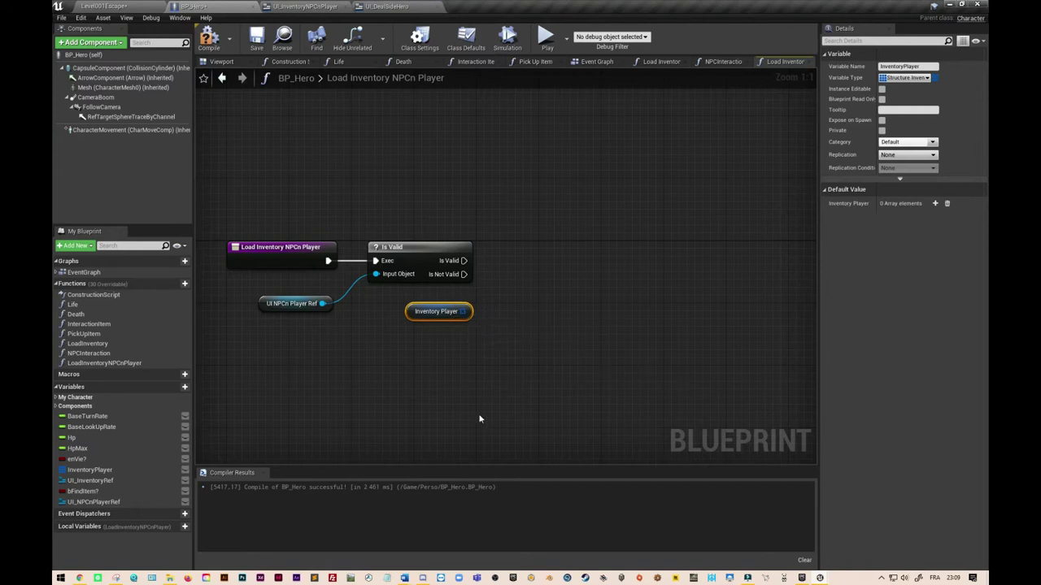
pyautogui.moveTo(420, 337); pyautogui.dragTo(557, 298, button='right')
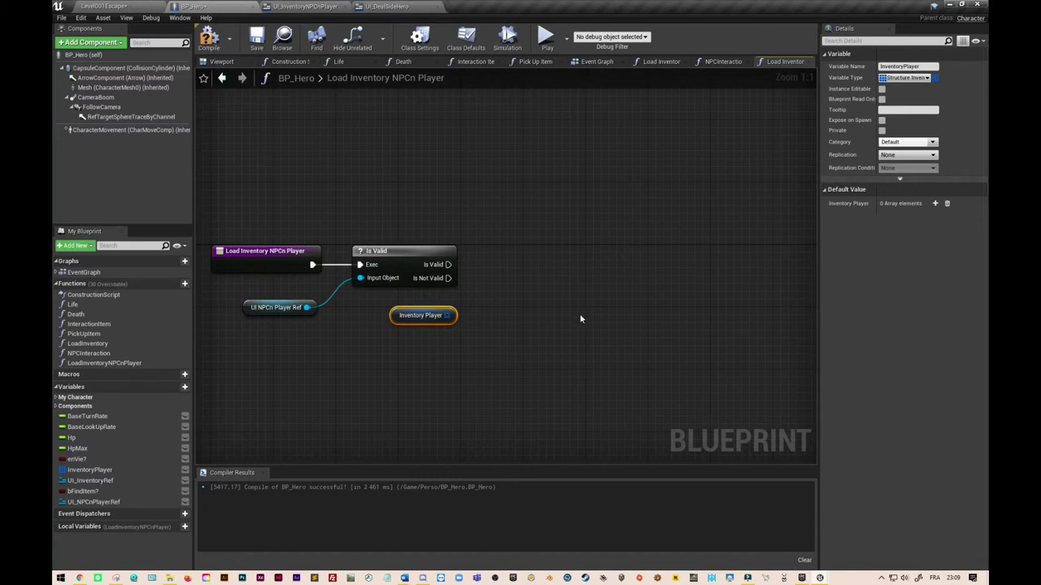
pyautogui.moveTo(448, 264); pyautogui.dragTo(535, 275)
# Add a For Each Loop after Is Valid that iterates over Inventory Player
pyautogui.write('fo')
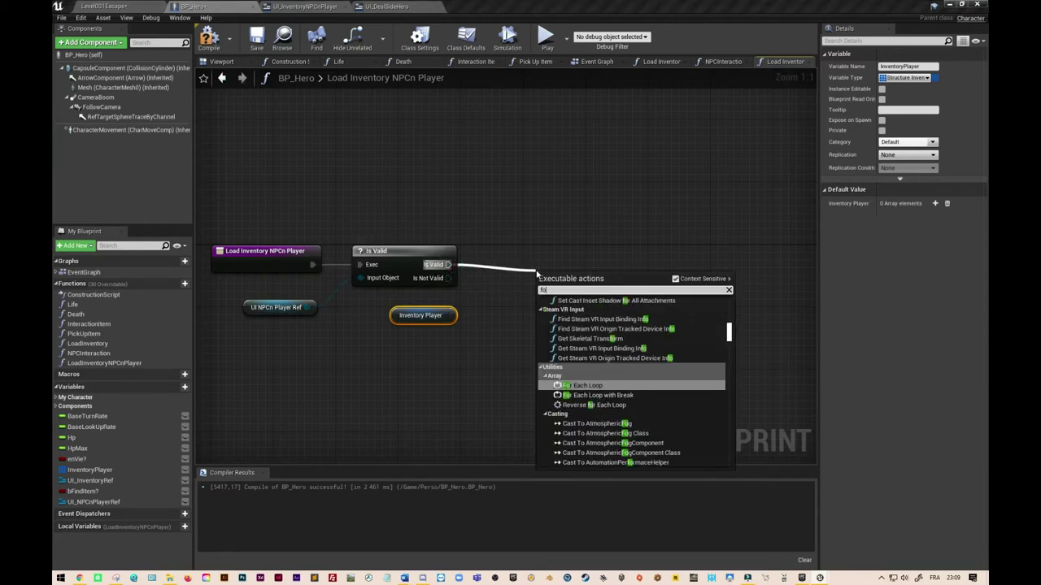
pyautogui.write('r each loop')
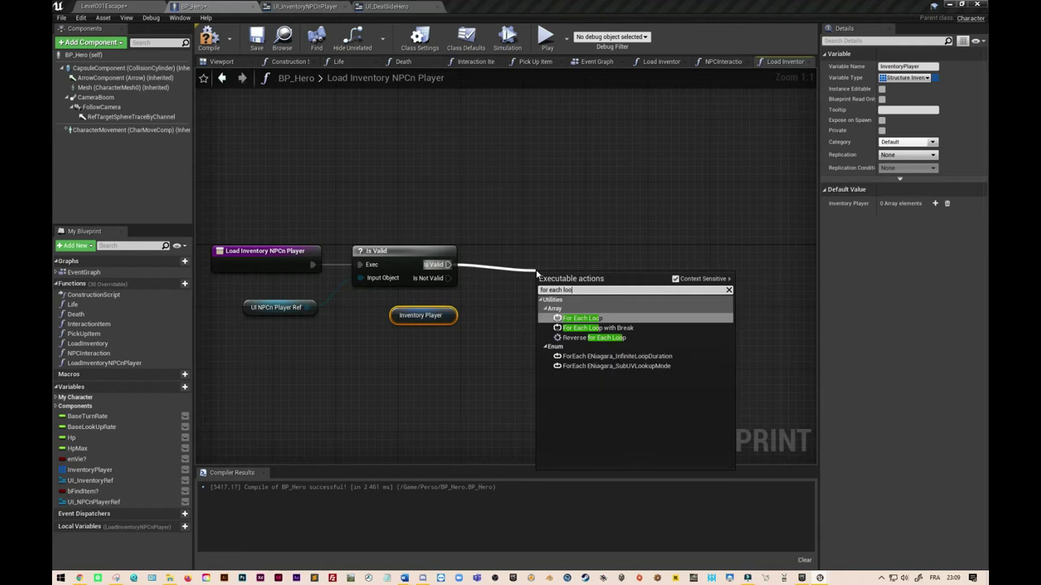
pyautogui.click(585, 318)
pyautogui.moveTo(574, 279); pyautogui.dragTo(535, 256)
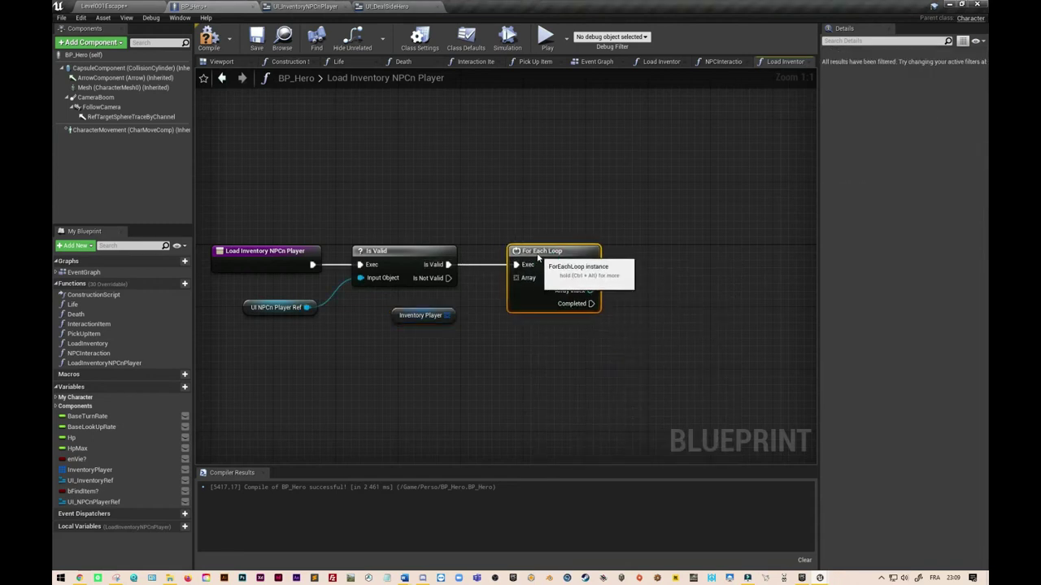
pyautogui.moveTo(447, 316); pyautogui.dragTo(510, 278)
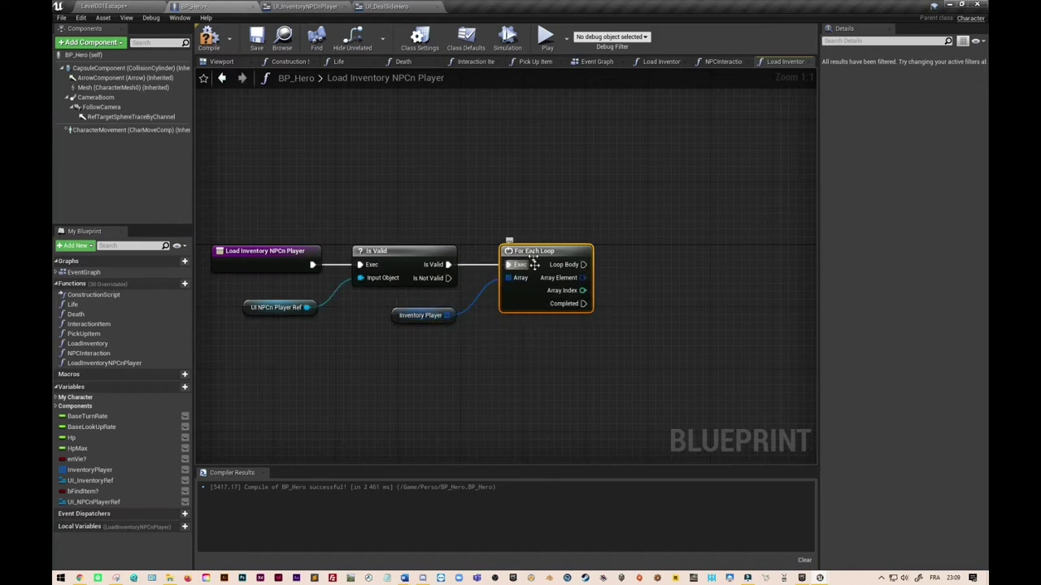
# Create a UI_DealSideHero widget in the loop body
pyautogui.moveTo(624, 375); pyautogui.dragTo(513, 385, button='right')
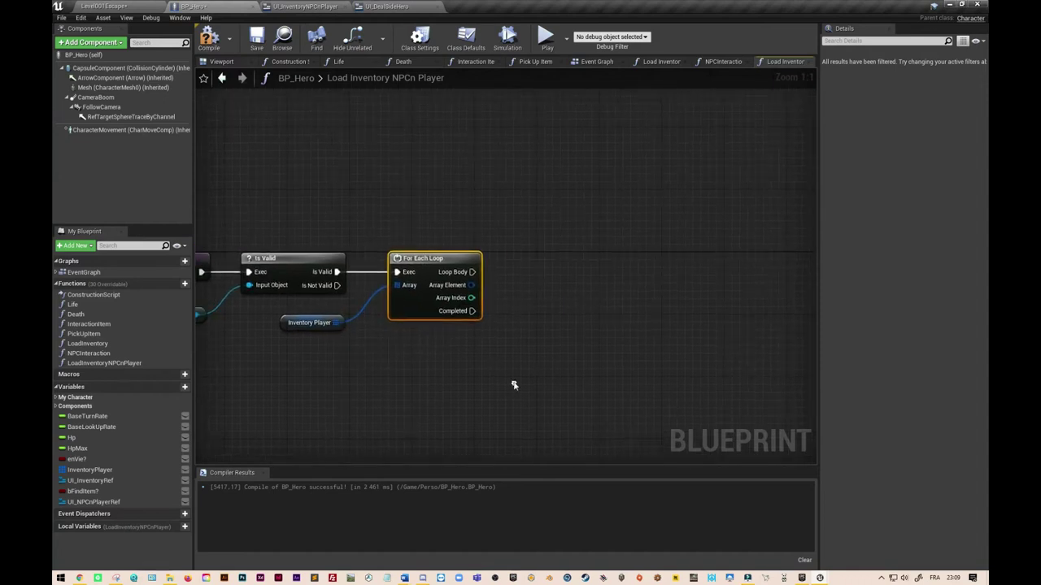
pyautogui.moveTo(472, 272); pyautogui.dragTo(528, 280)
pyautogui.write('creat')
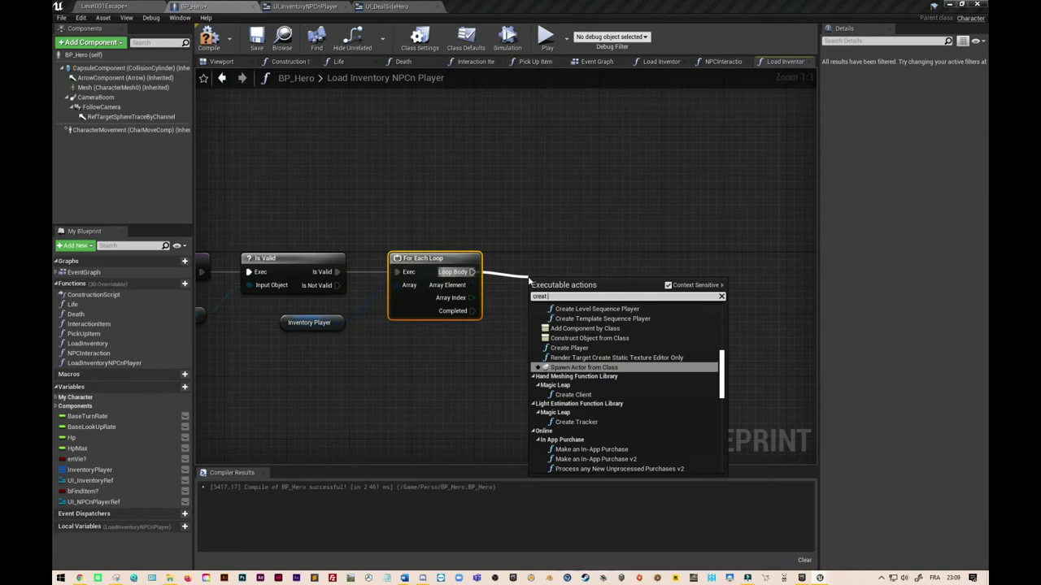
pyautogui.write('e wid')
pyautogui.click(569, 315)
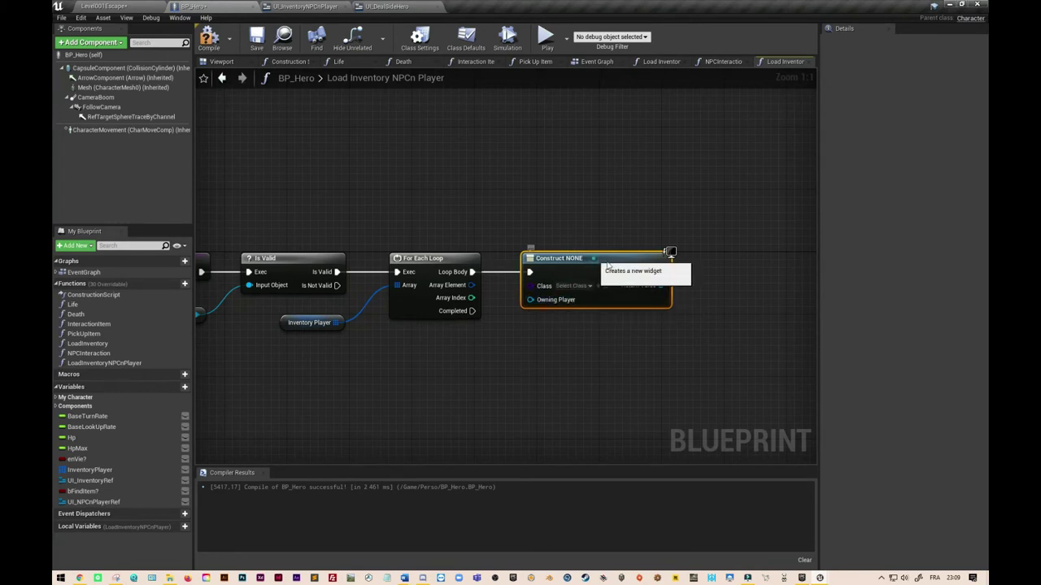
pyautogui.moveTo(582, 297); pyautogui.dragTo(668, 298)
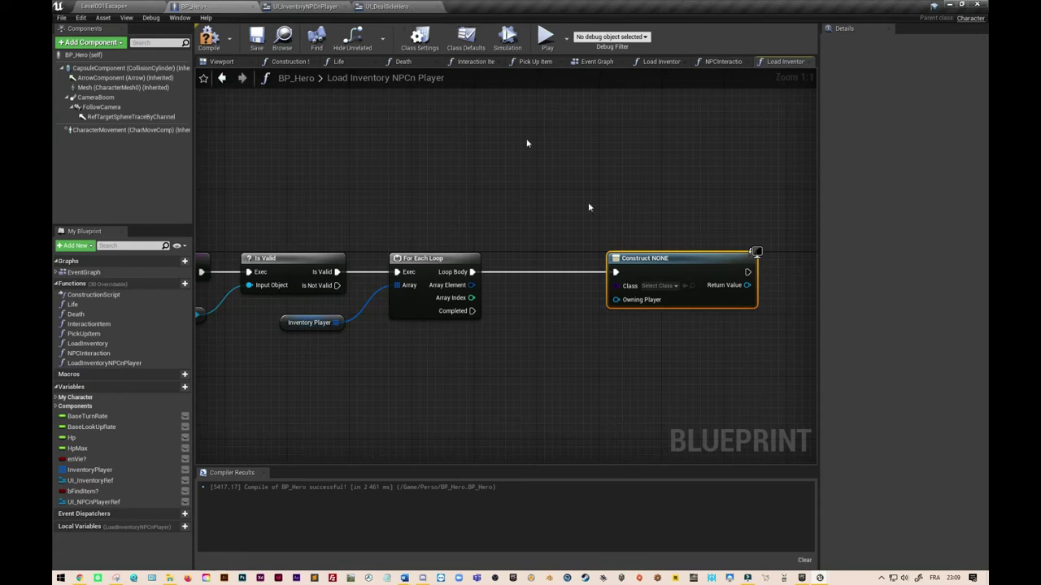
pyautogui.click(658, 285)
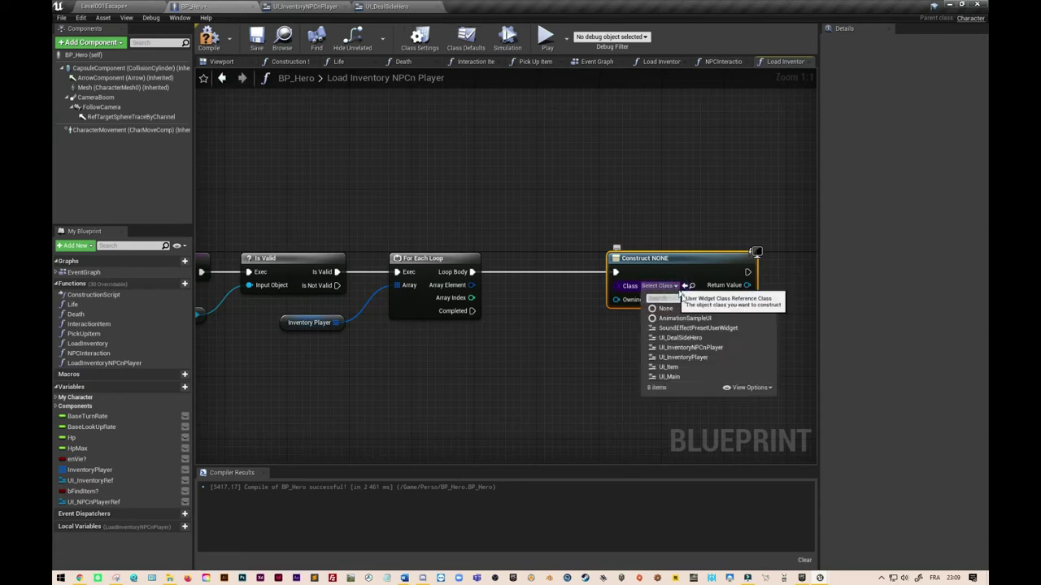
pyautogui.click(696, 337)
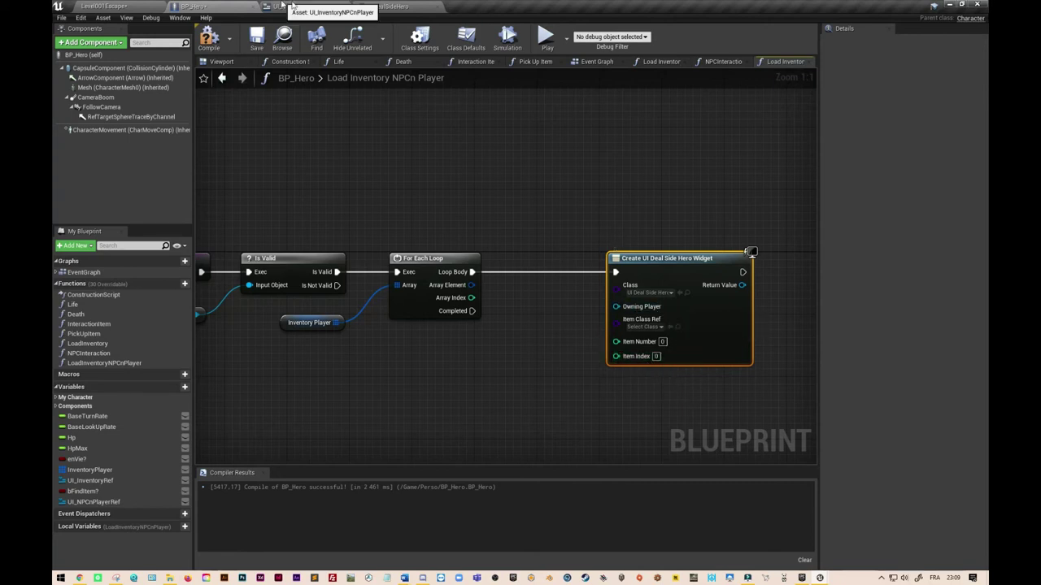
# Review UI_DealSideHero's ItemClassRef, ItemNumber and ItemIndex variables, then compile the widget
pyautogui.click(394, 10)
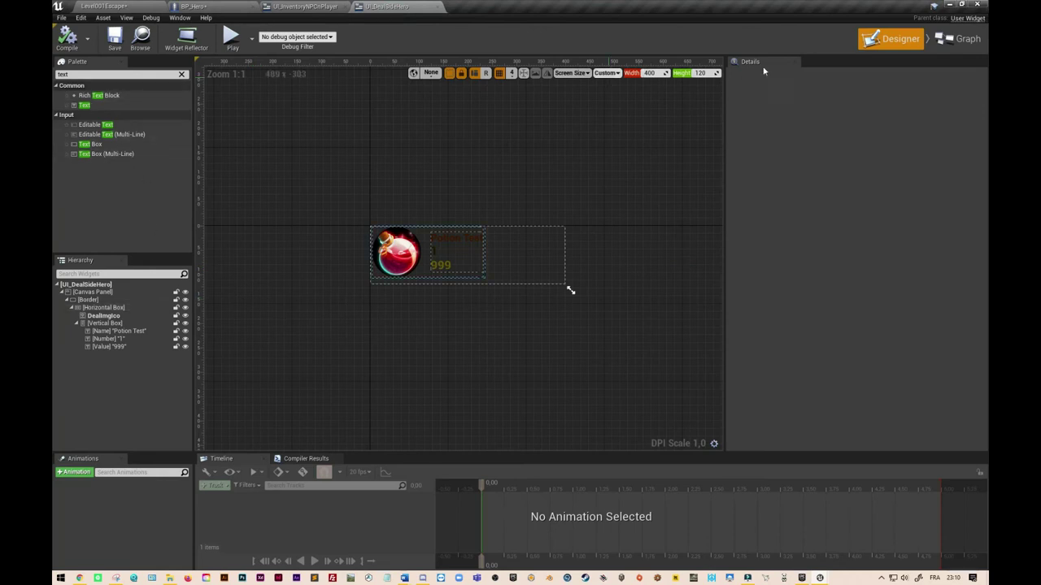
pyautogui.click(956, 41)
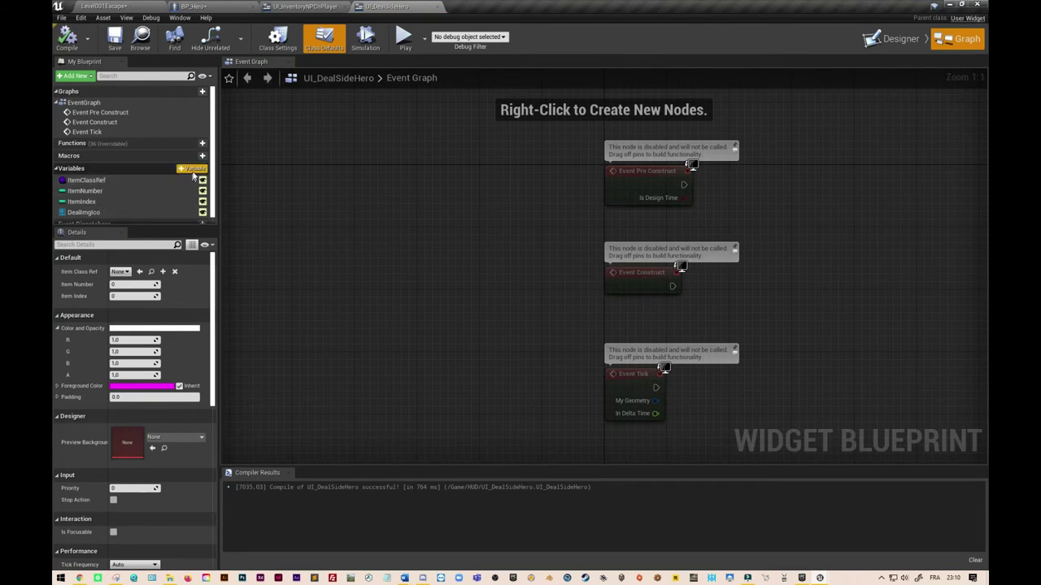
pyautogui.click(98, 181)
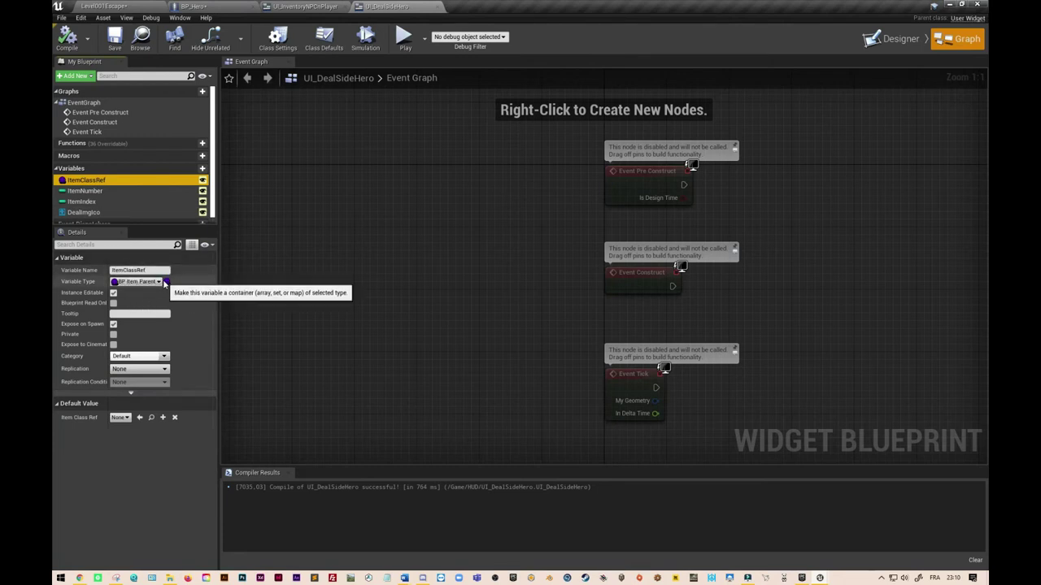
pyautogui.click(100, 192)
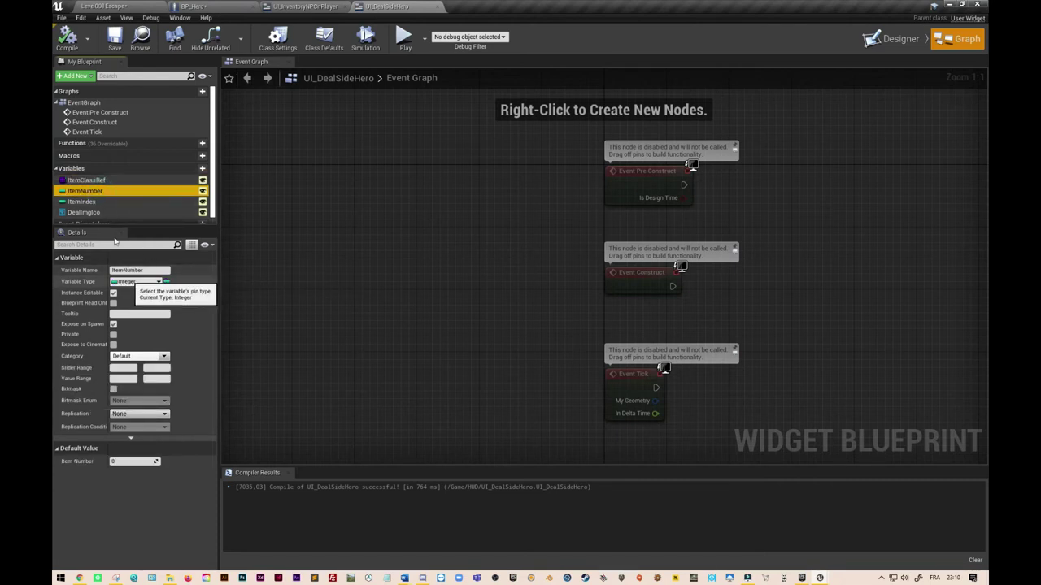
pyautogui.click(82, 201)
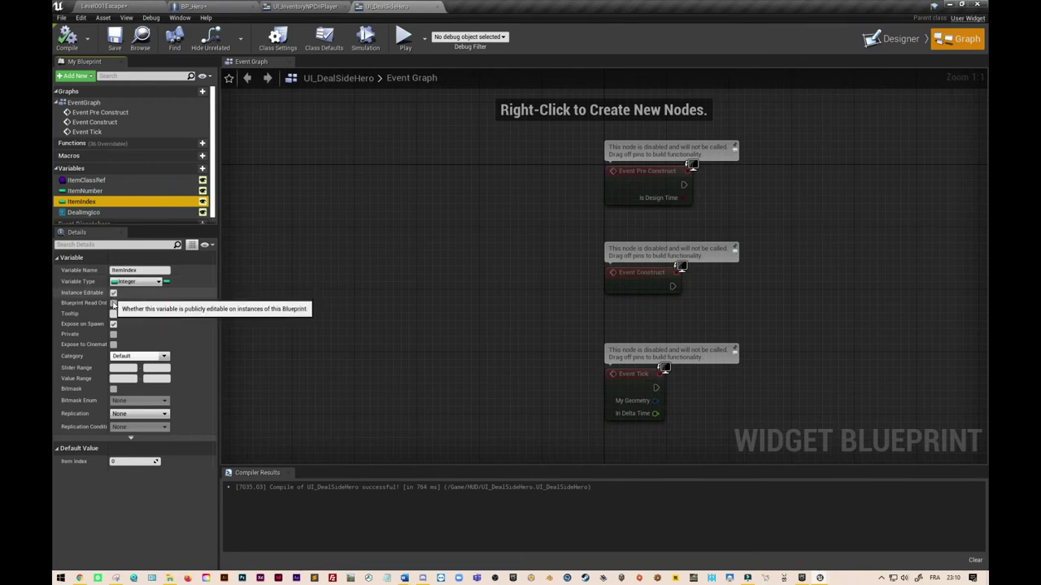
pyautogui.click(89, 180)
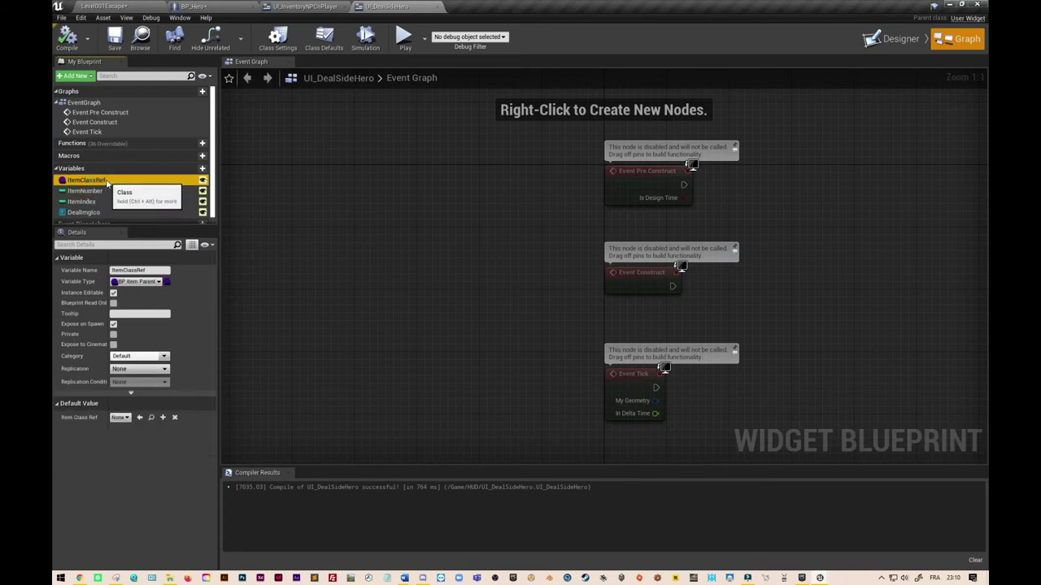
pyautogui.click(67, 36)
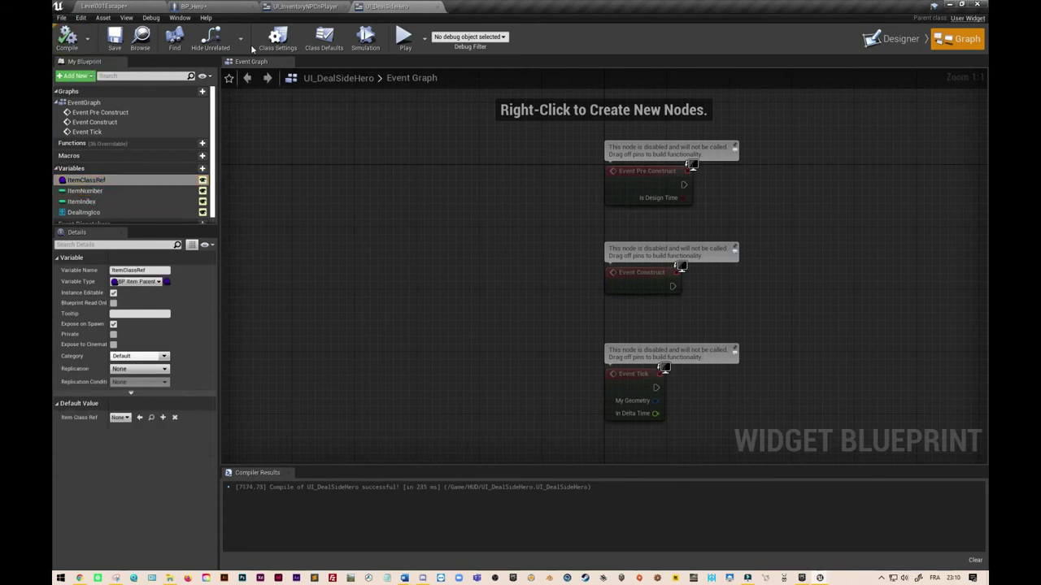
pyautogui.click(304, 9)
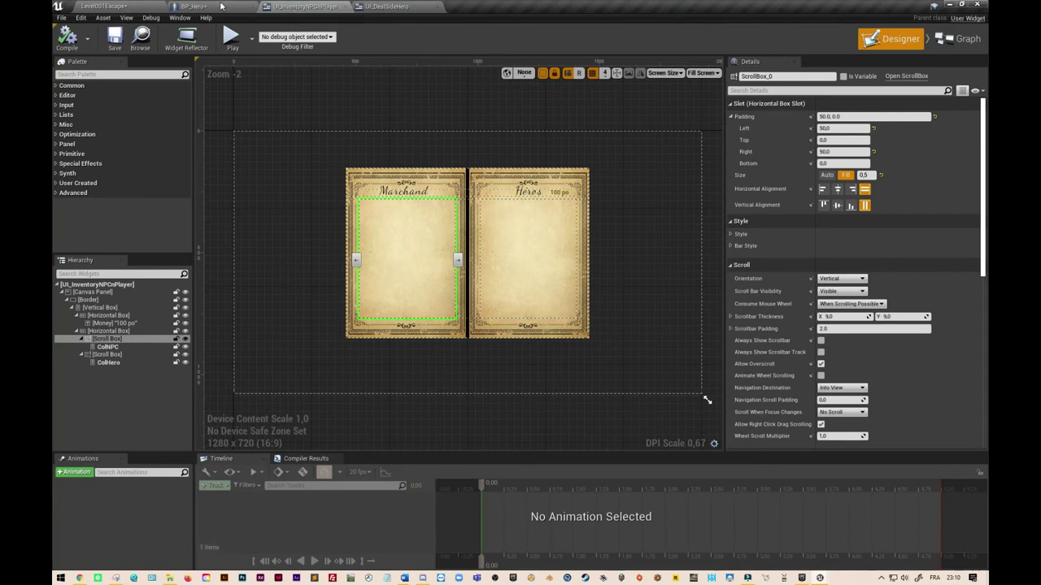
# Refresh the Create UI Deal Side Hero Widget node and feed Array Index into Item Index
pyautogui.click(219, 7)
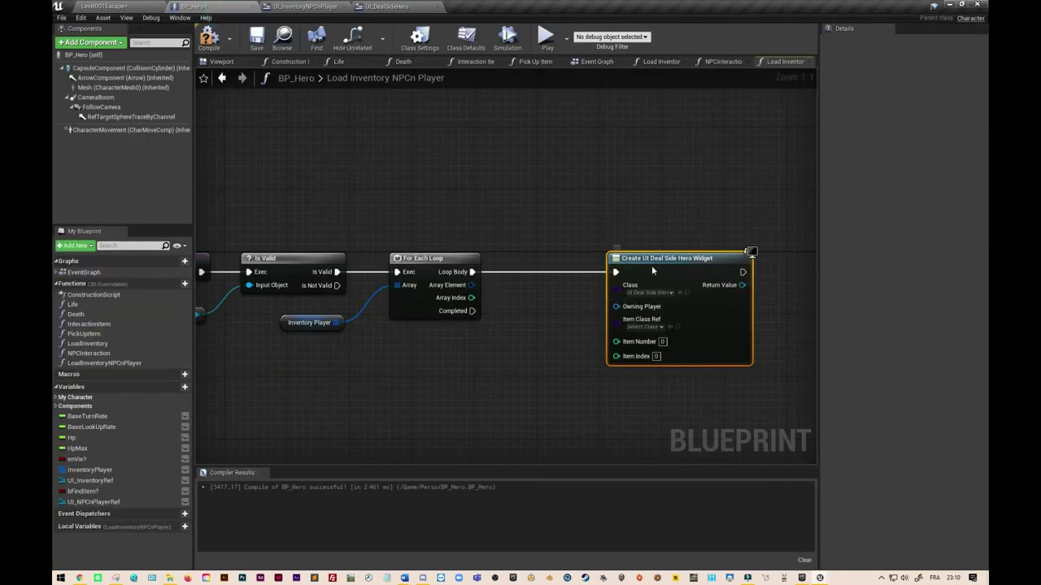
pyautogui.rightClick(651, 265)
pyautogui.click(679, 335)
pyautogui.moveTo(471, 298); pyautogui.dragTo(618, 362)
pyautogui.moveTo(546, 405); pyautogui.dragTo(492, 394, button='right')
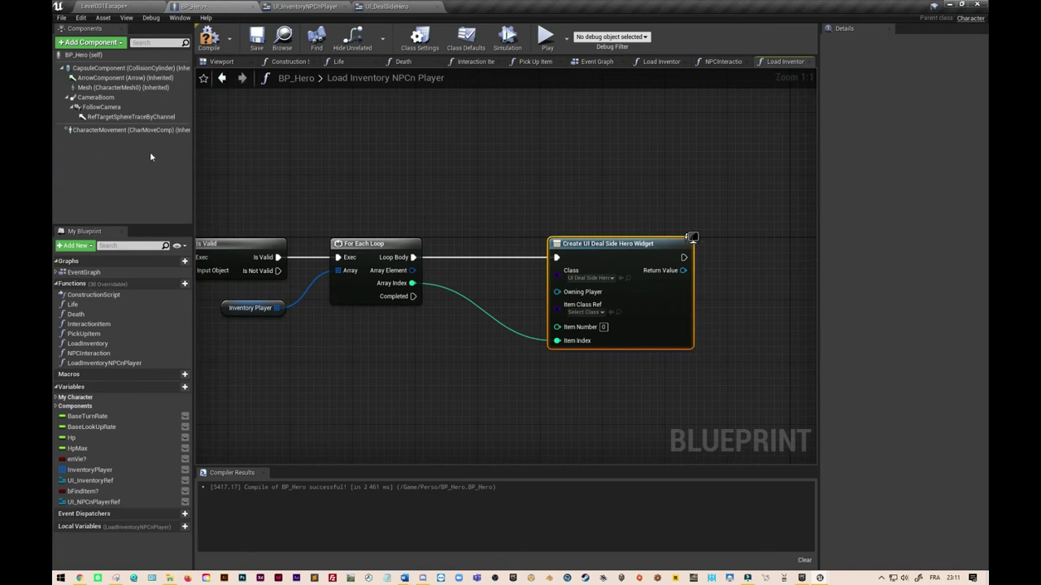
# Break Array Element with Break Structure_Inventory, wiring Item and Number Item into the widget
pyautogui.moveTo(656, 244); pyautogui.dragTo(726, 245)
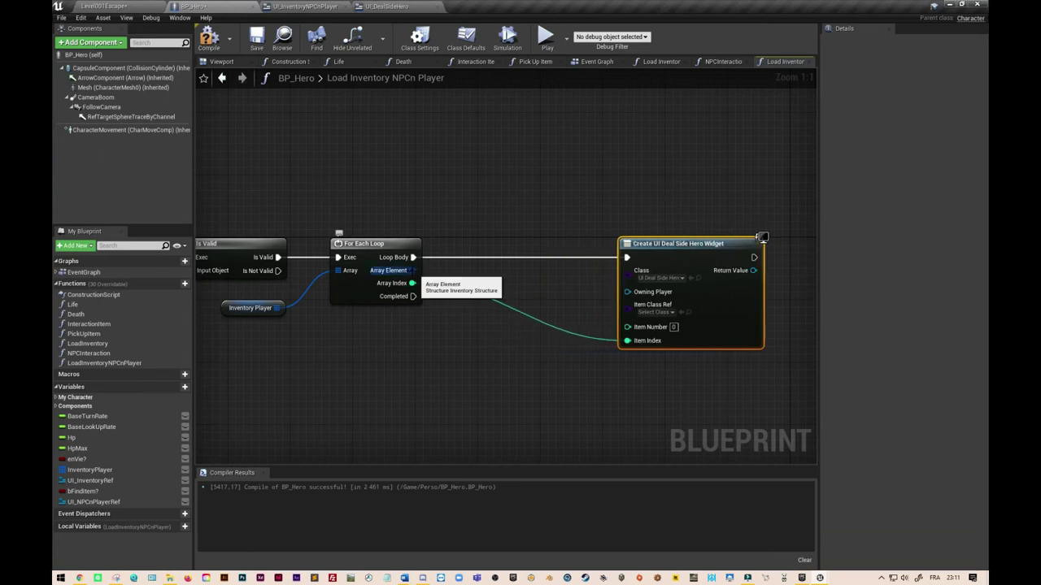
pyautogui.rightClick(412, 271)
pyautogui.click(457, 237)
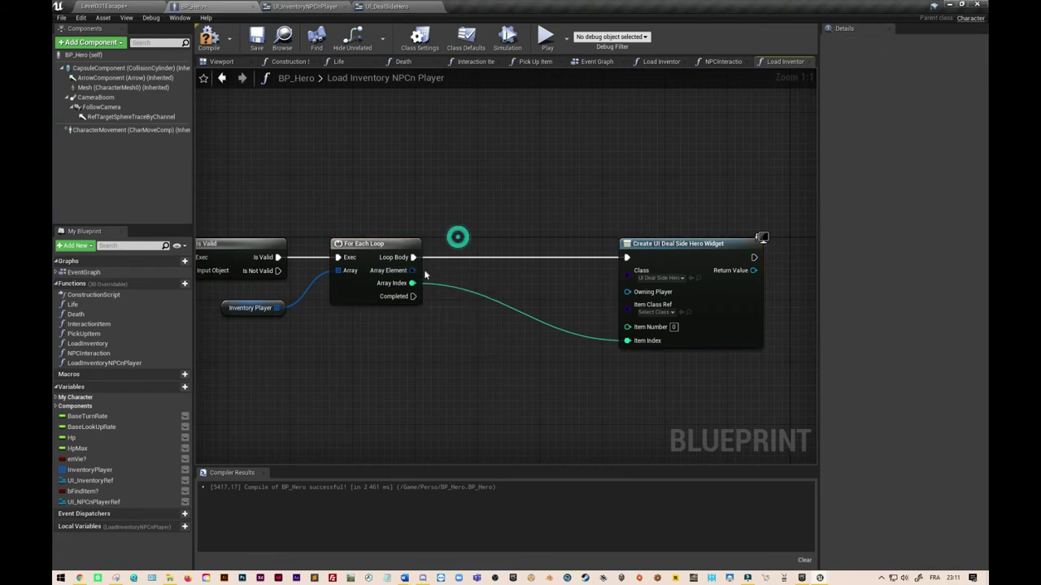
pyautogui.moveTo(413, 271); pyautogui.dragTo(460, 273)
pyautogui.write('brea')
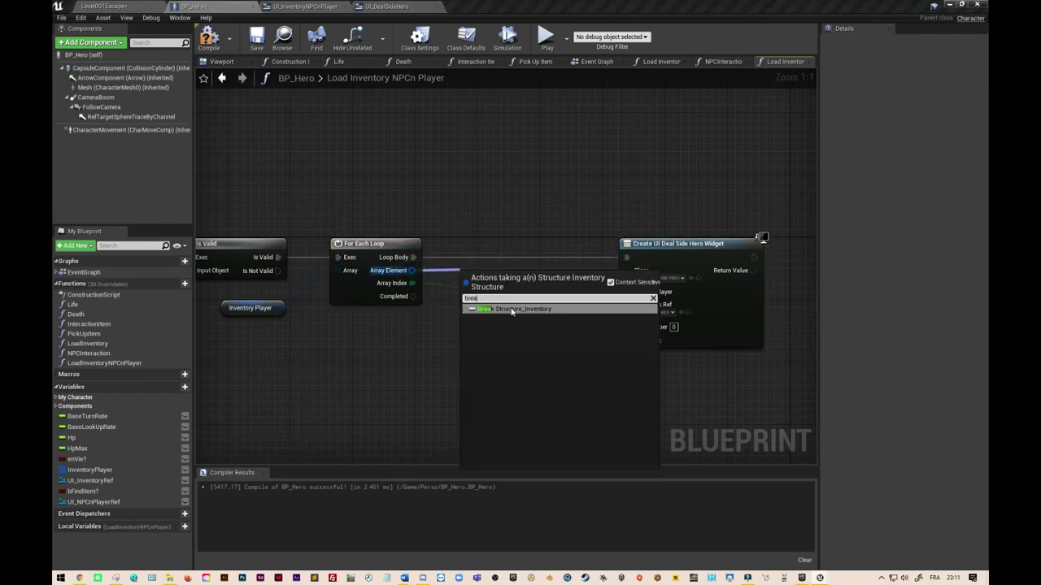
pyautogui.click(511, 309)
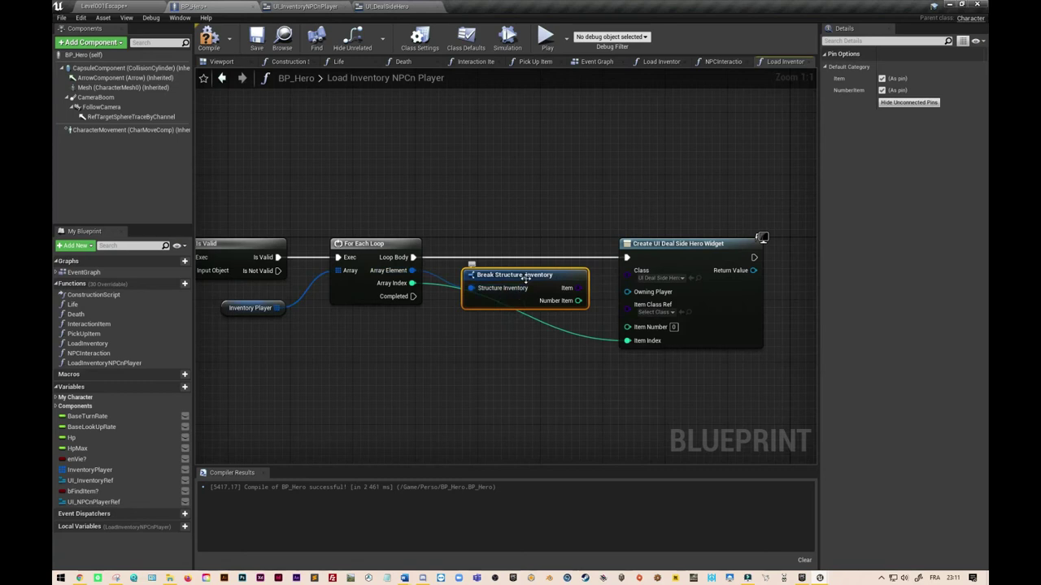
pyautogui.moveTo(605, 197); pyautogui.dragTo(506, 192, button='right')
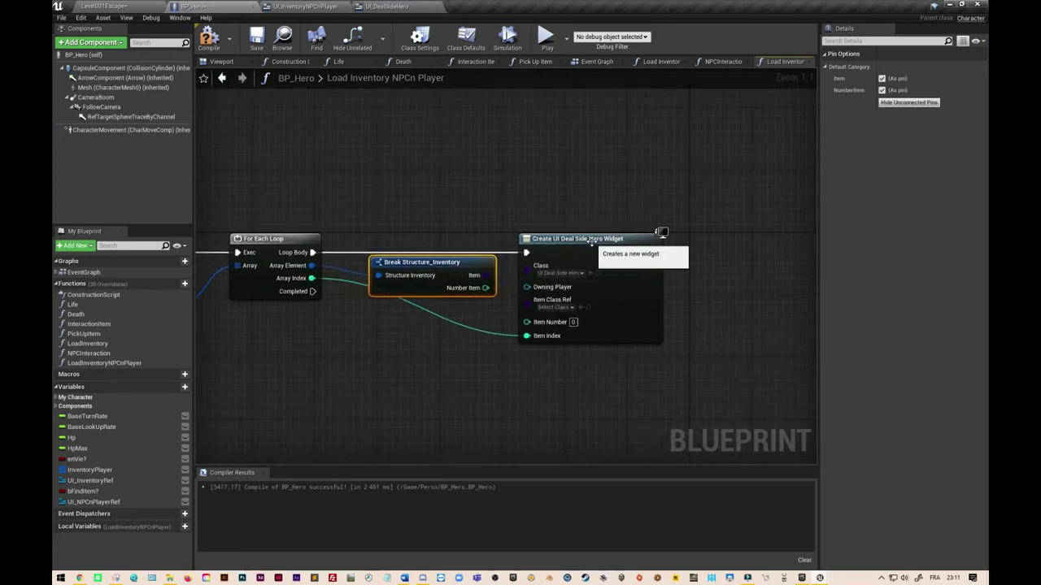
pyautogui.moveTo(593, 242); pyautogui.dragTo(666, 244)
pyautogui.moveTo(460, 273)
pyautogui.mouseDown()
pyautogui.moveTo(513, 274)
pyautogui.moveTo(607, 307)
pyautogui.mouseUp()
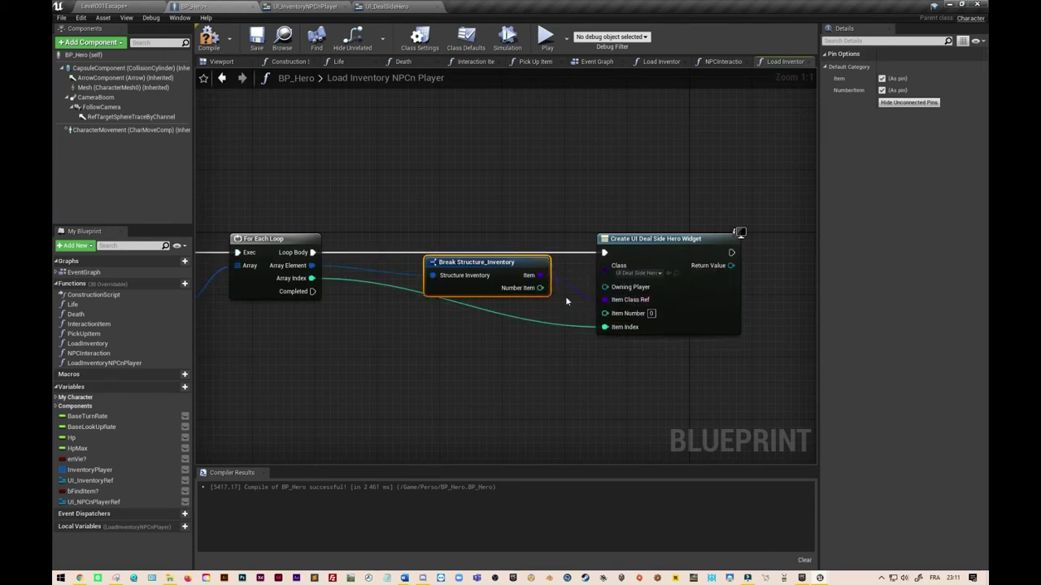
pyautogui.moveTo(540, 288); pyautogui.dragTo(605, 314)
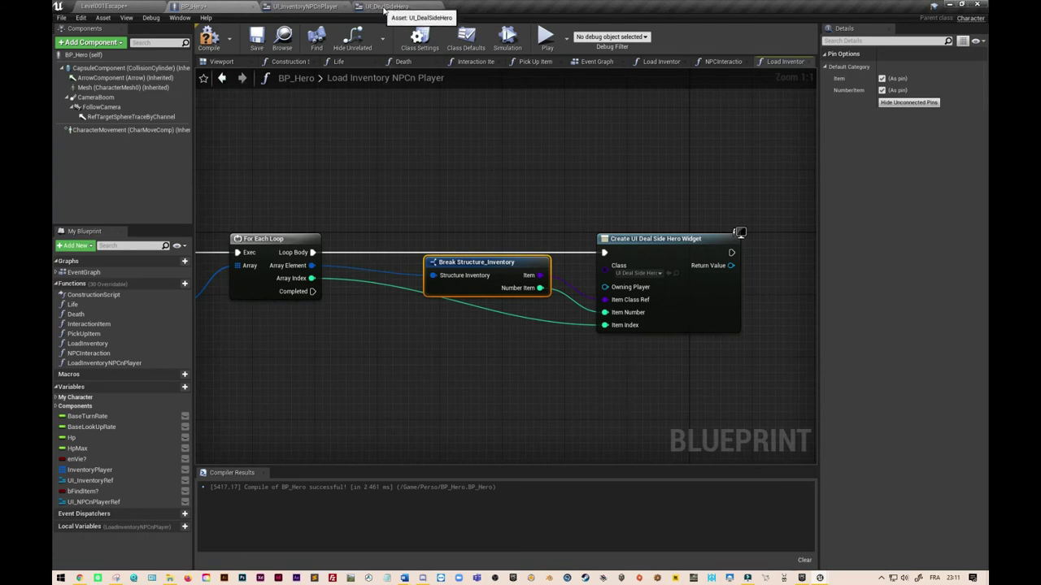
# Check the ColHero vertical box on UI_InventoryNPCnPlayer's Heros page, then return to BP_Hero
pyautogui.click(370, 8)
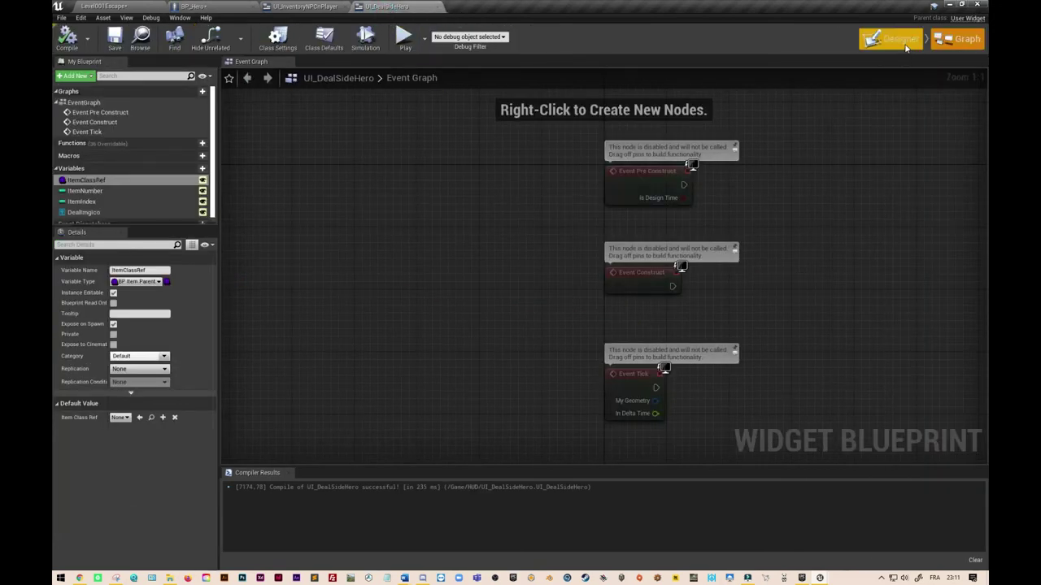
pyautogui.click(894, 38)
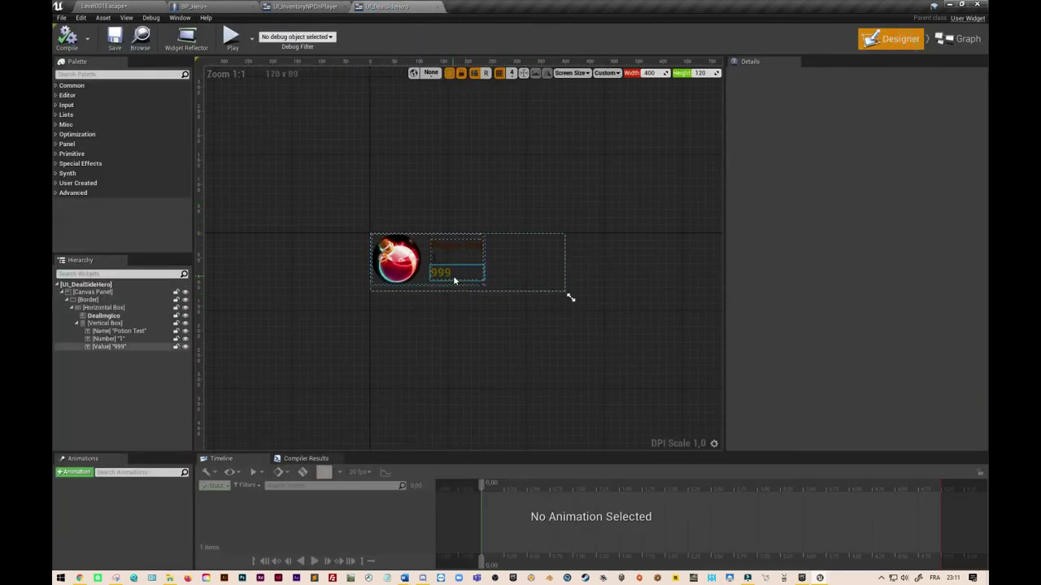
pyautogui.click(300, 7)
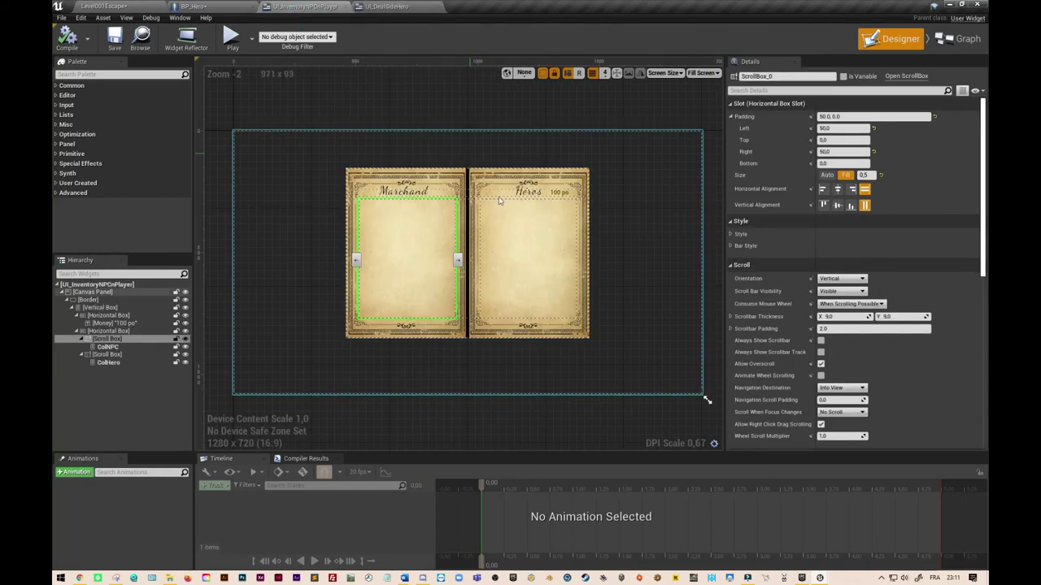
pyautogui.click(528, 238)
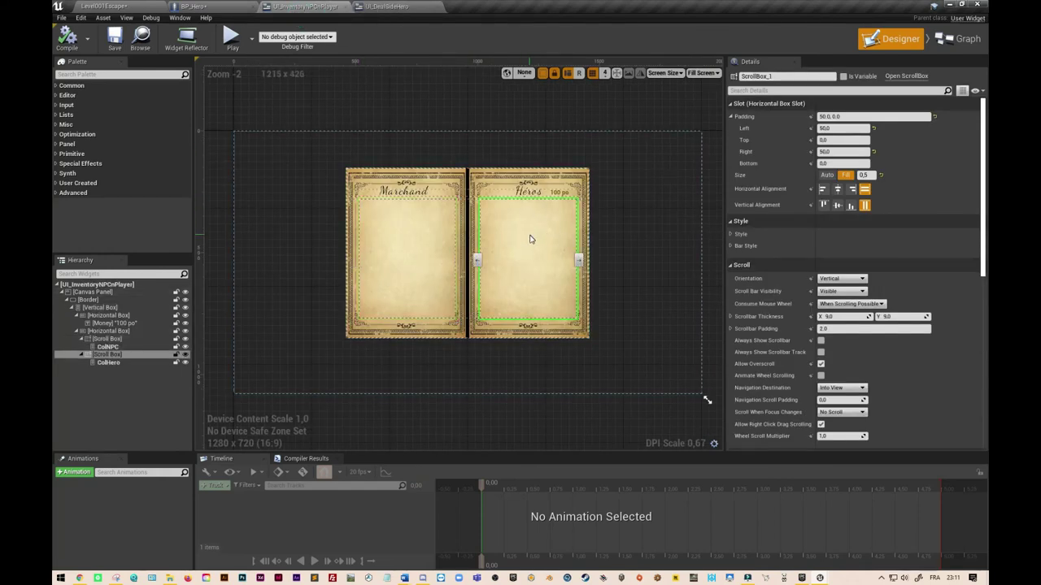
pyautogui.click(101, 363)
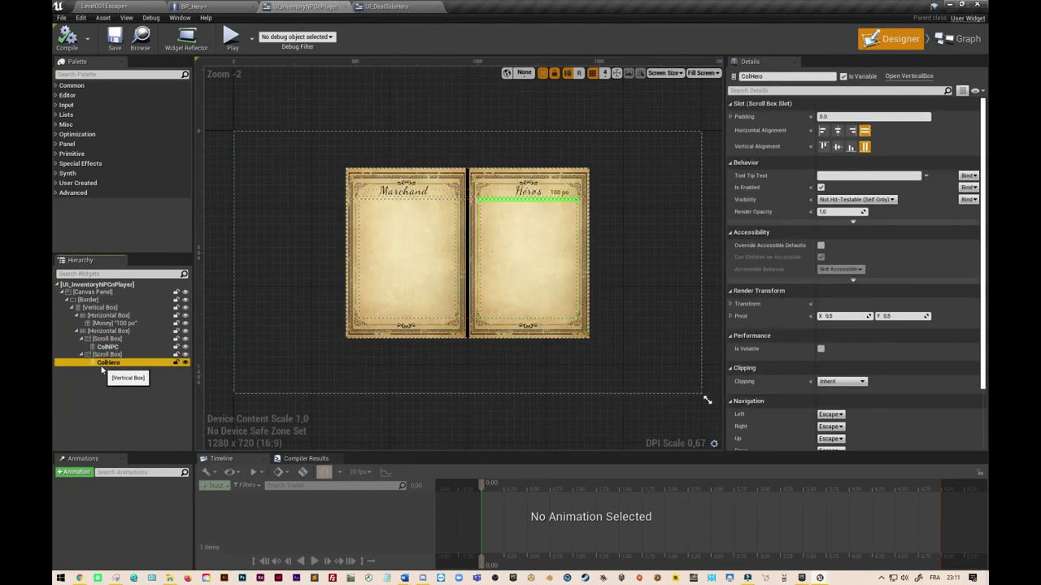
pyautogui.click(217, 10)
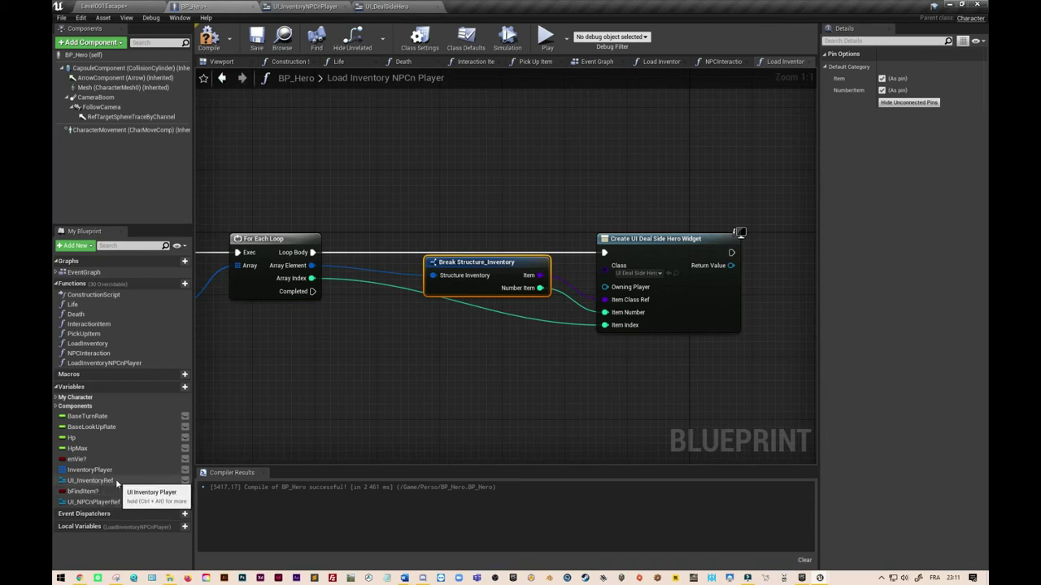
# Add a UI_NPCnPlayerRef getter and read its ColHero vertical box
pyautogui.click(97, 506)
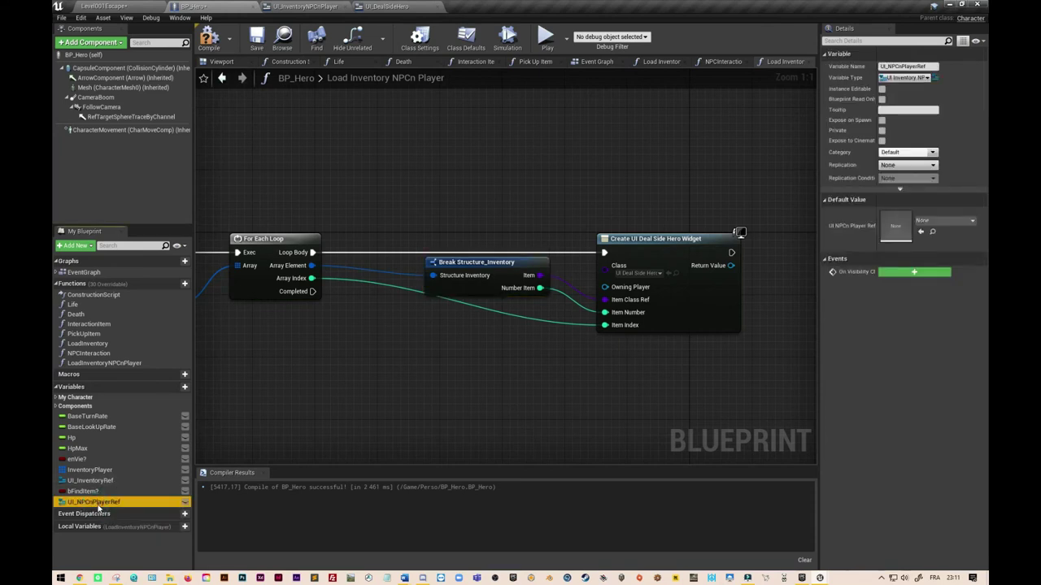
pyautogui.moveTo(98, 509); pyautogui.dragTo(336, 355)
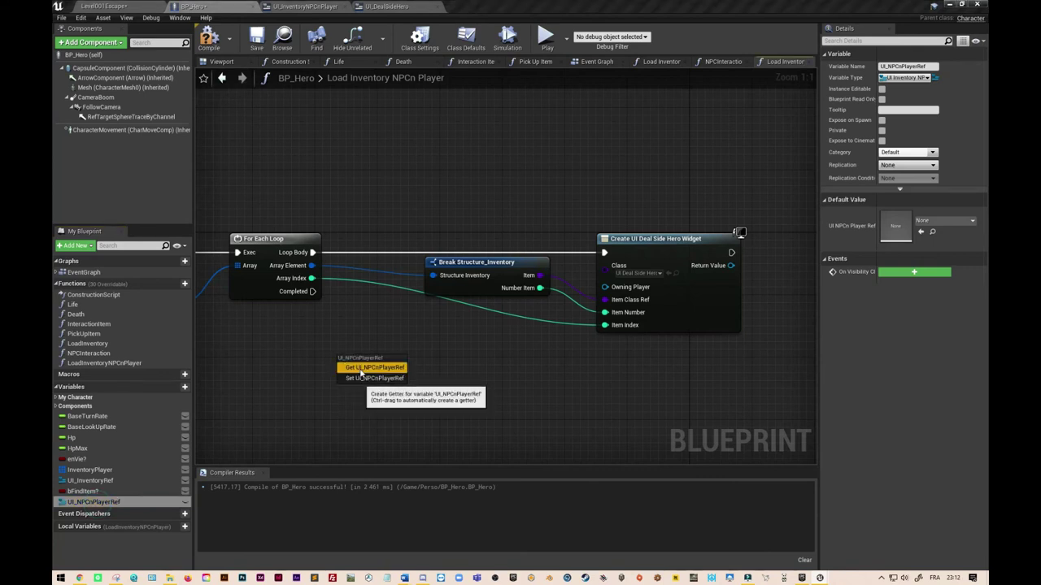
pyautogui.click(361, 371)
pyautogui.moveTo(396, 371); pyautogui.dragTo(304, 356)
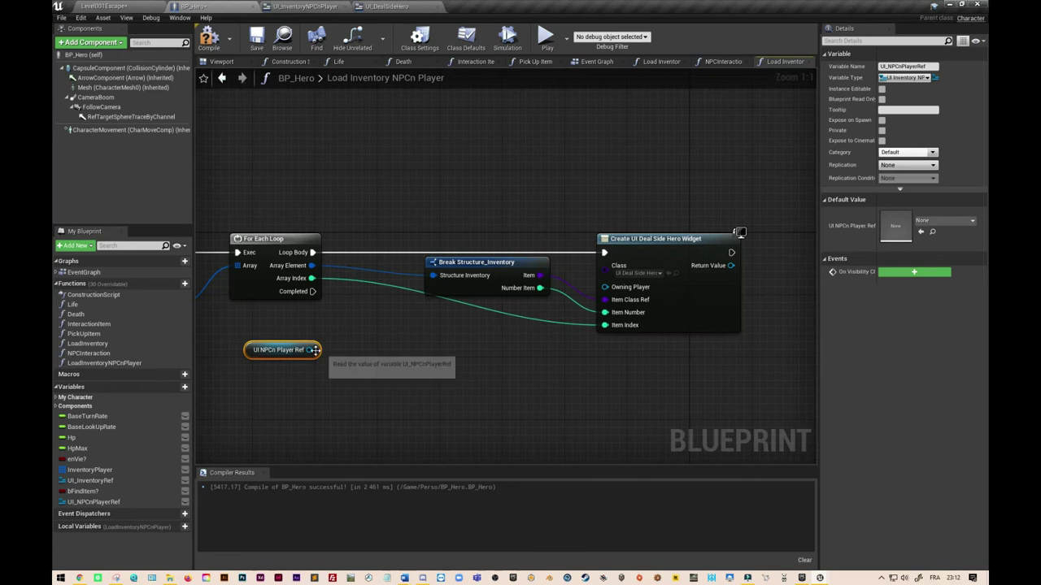
pyautogui.moveTo(310, 349); pyautogui.dragTo(387, 358)
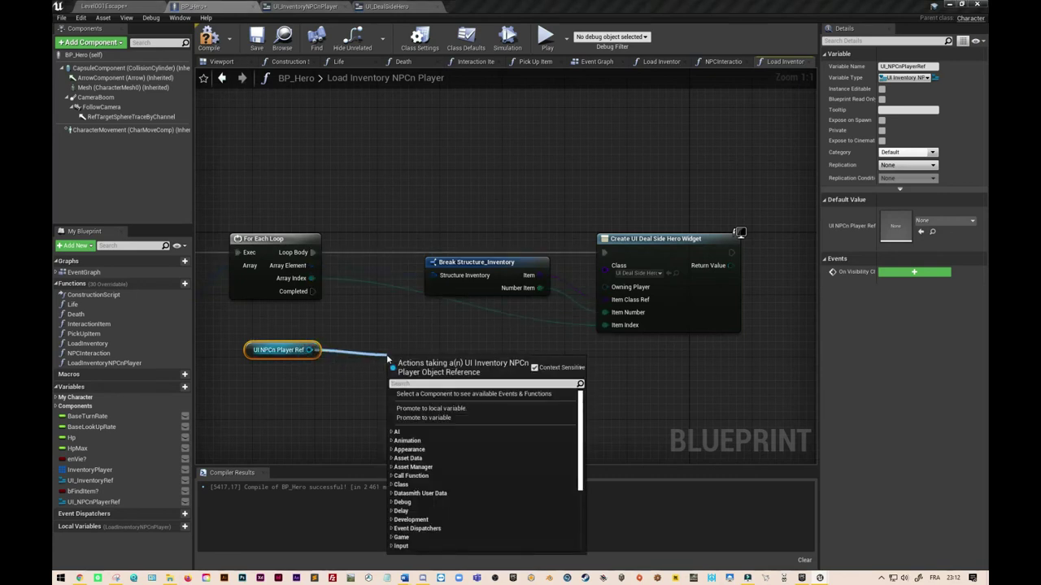
pyautogui.write('col')
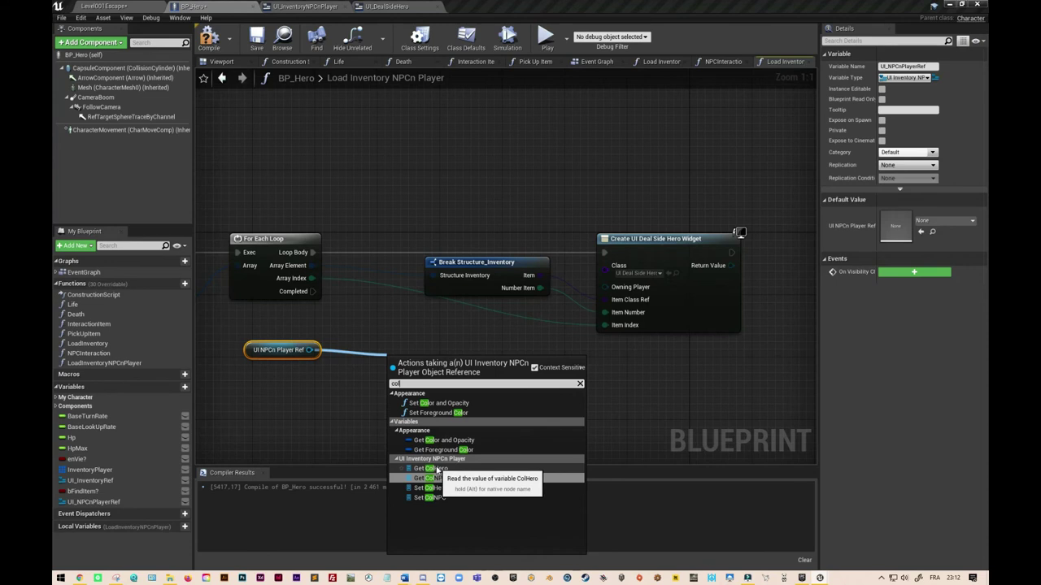
pyautogui.click(436, 470)
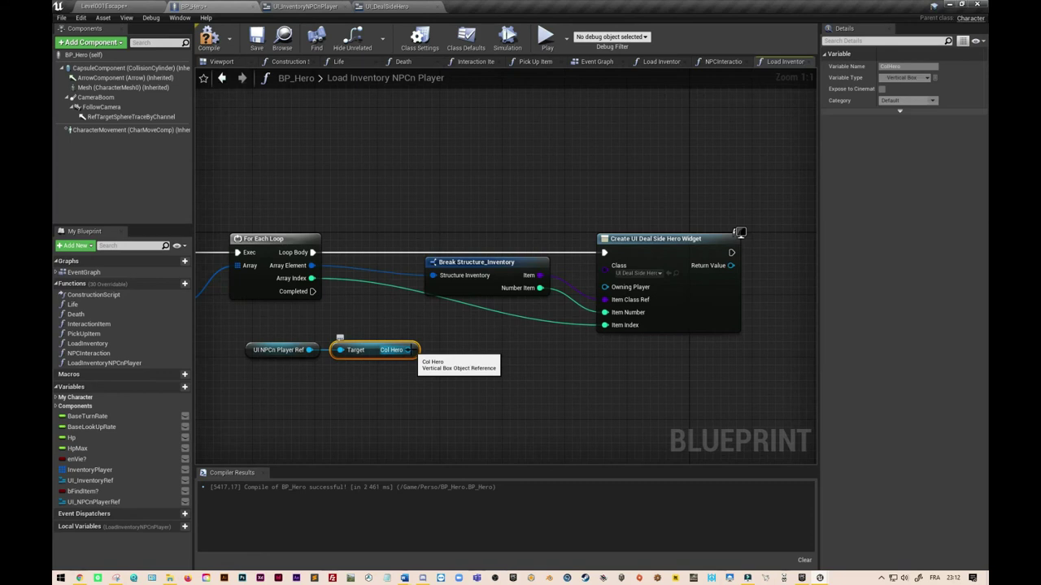
# Add an Add Child to Vertical Box node on ColHero beside the widget creation
pyautogui.moveTo(408, 350); pyautogui.dragTo(560, 358)
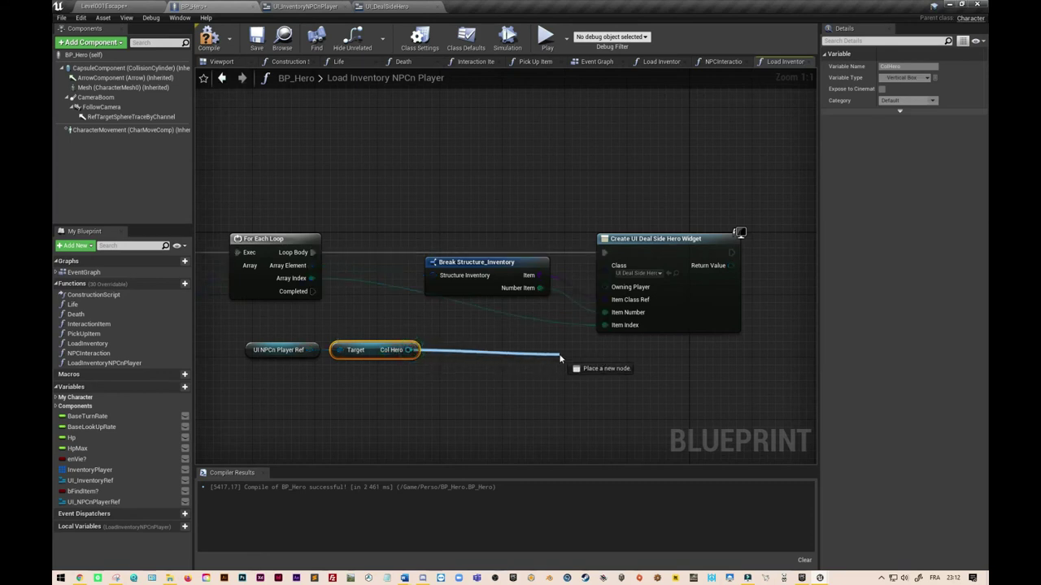
pyautogui.write('add child')
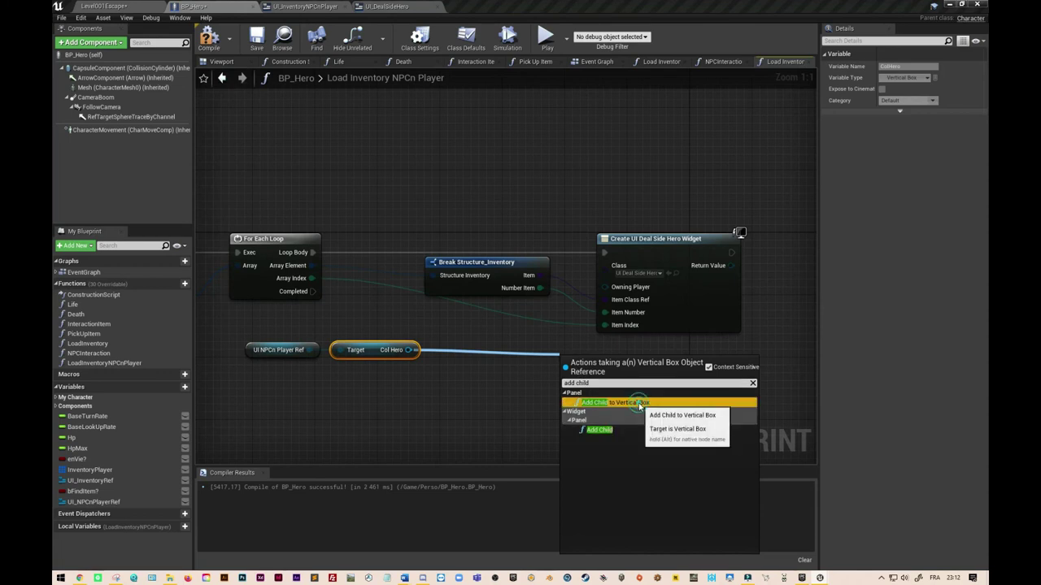
pyautogui.click(637, 404)
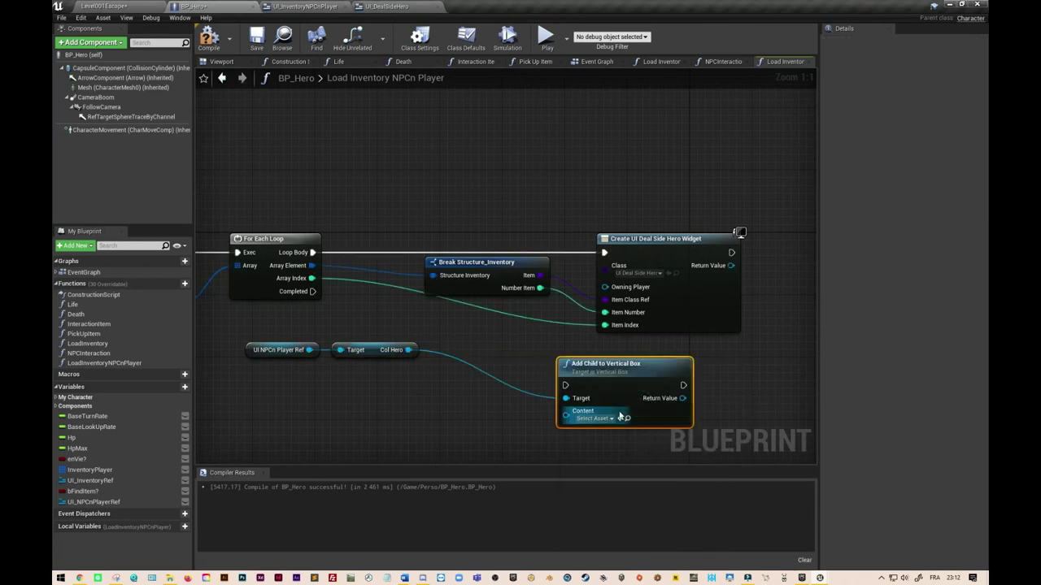
pyautogui.moveTo(230, 327)
pyautogui.mouseDown()
pyautogui.moveTo(332, 355)
pyautogui.moveTo(660, 206)
pyautogui.mouseUp()
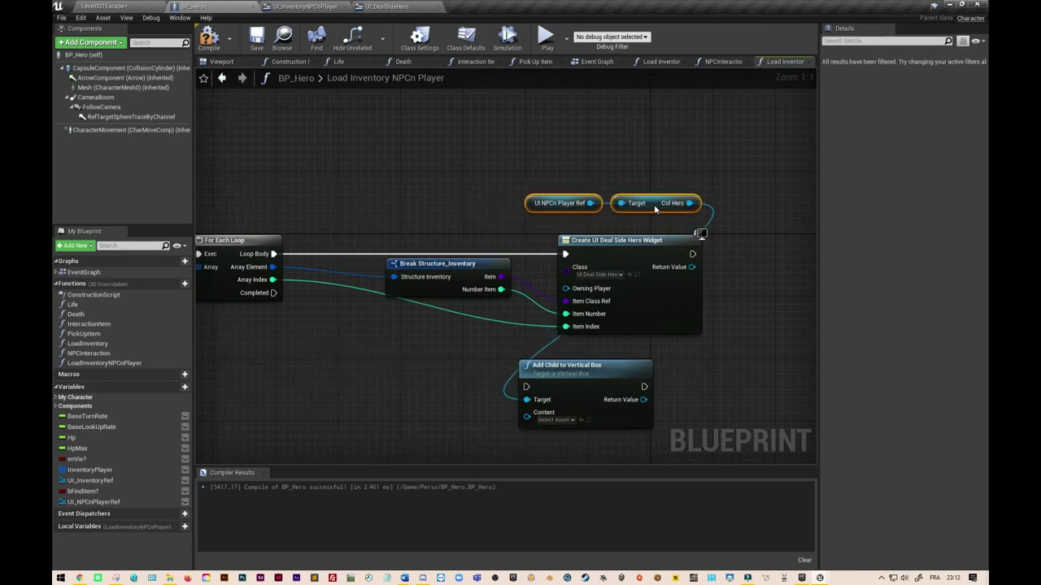
pyautogui.moveTo(611, 373); pyautogui.dragTo(327, 241)
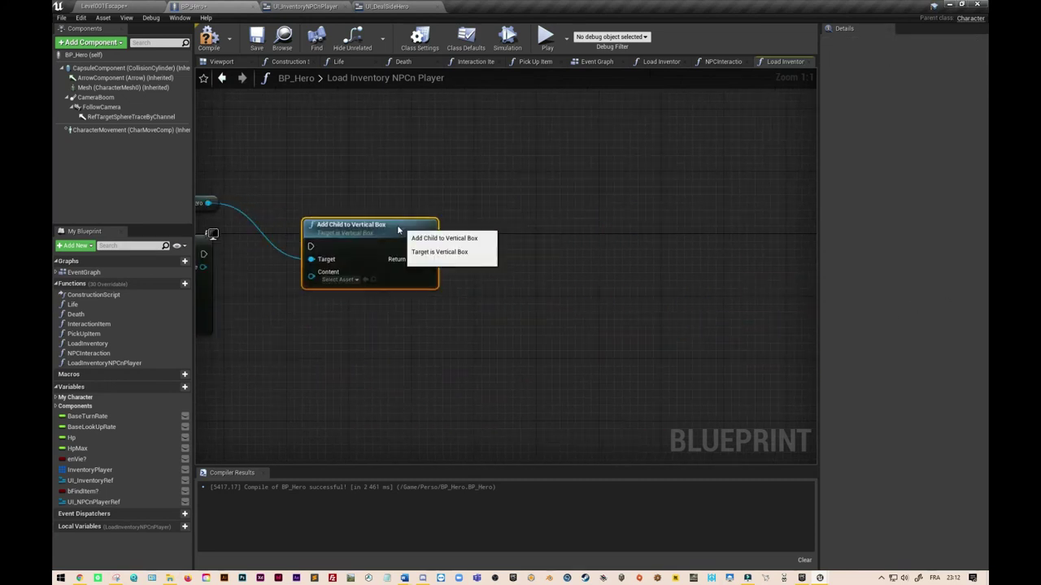
pyautogui.moveTo(318, 361); pyautogui.dragTo(545, 298, button='right')
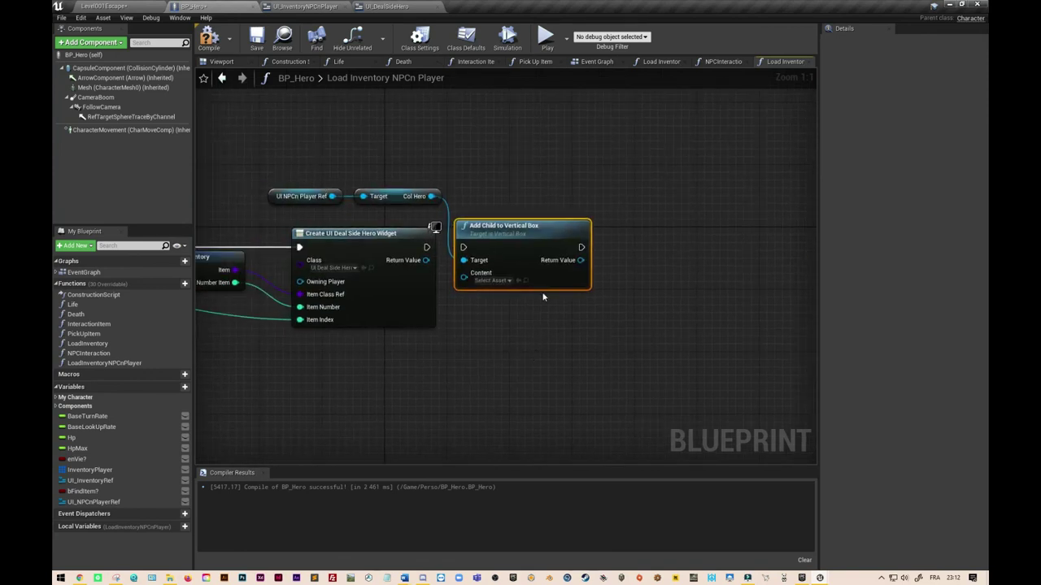
pyautogui.moveTo(499, 352); pyautogui.dragTo(546, 354, button='right')
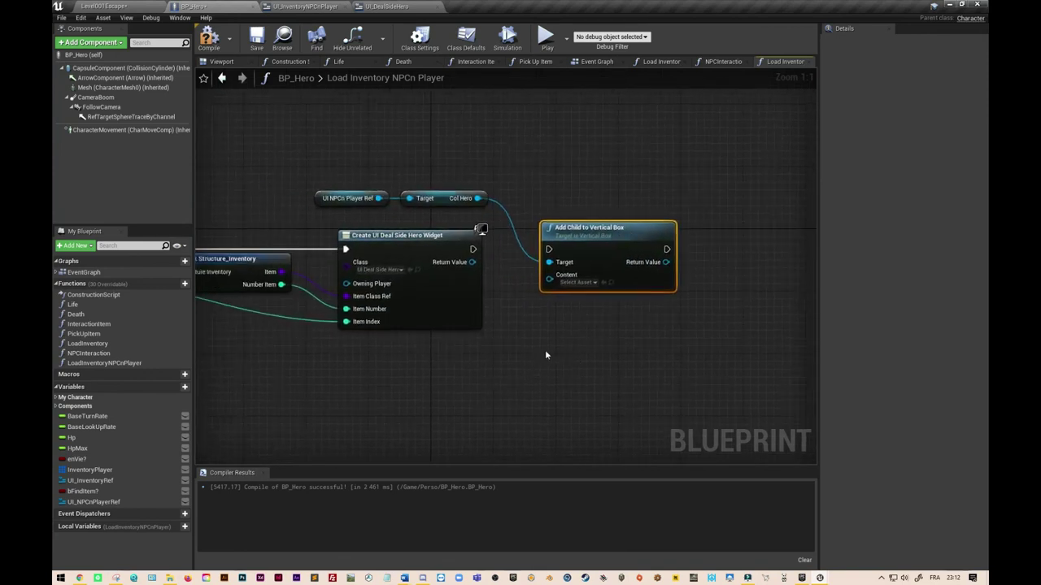
# Run Add Child after each widget creation, passing the created widget as Content
pyautogui.moveTo(474, 250); pyautogui.dragTo(550, 250)
pyautogui.moveTo(472, 262); pyautogui.dragTo(562, 282)
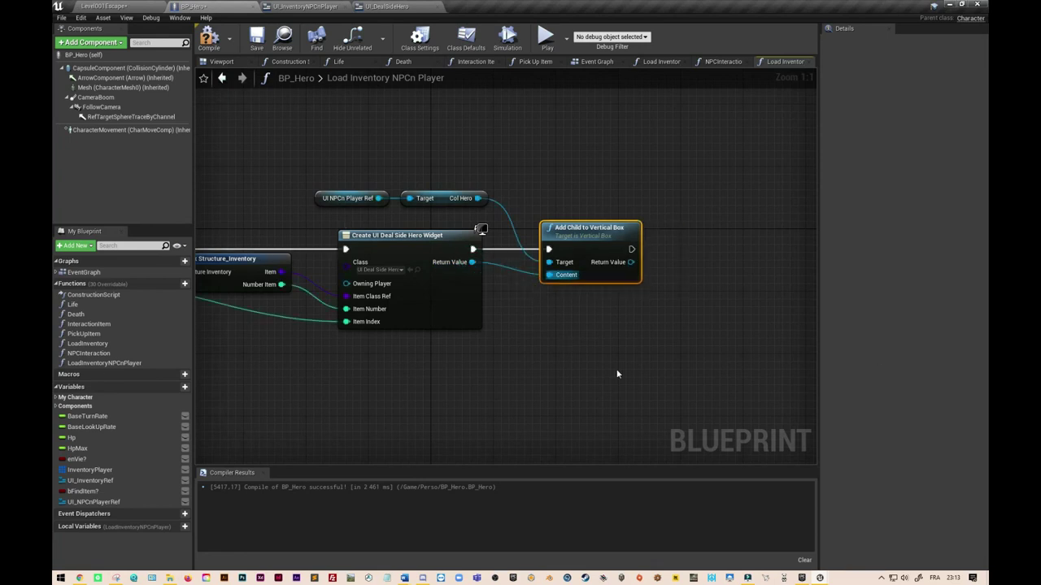
pyautogui.moveTo(441, 395)
pyautogui.mouseDown(button='right')
pyautogui.moveTo(654, 379)
pyautogui.moveTo(561, 374)
pyautogui.moveTo(548, 360)
pyautogui.mouseUp(button='right')
pyautogui.scroll(-3, 579, 363)
pyautogui.scroll(-2, 548, 360)
pyautogui.scroll(2, 525, 337)
pyautogui.scroll(-1, 366, 212)
pyautogui.scroll(2, 366, 212)
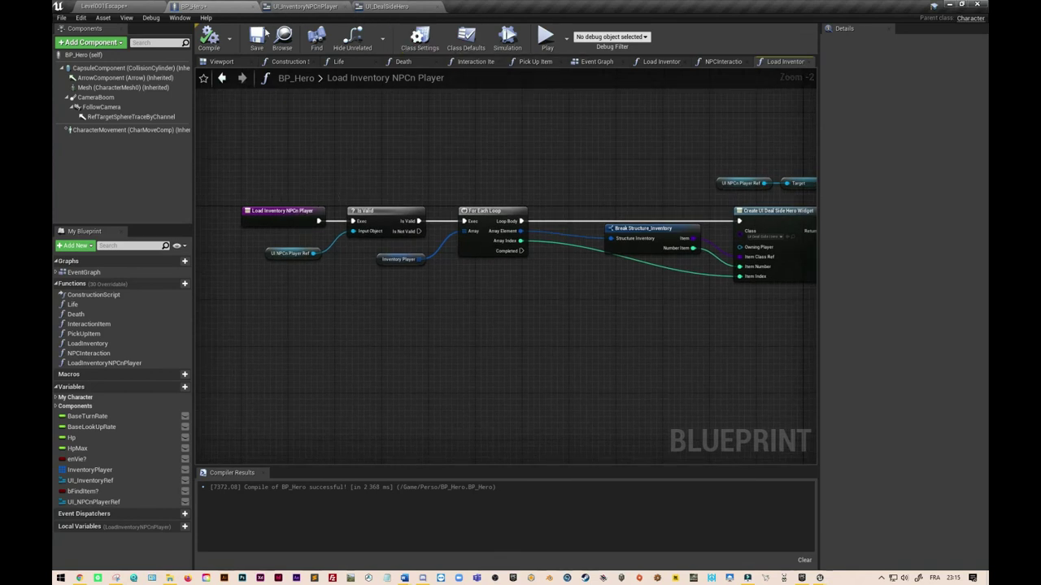
# Review BP_Hero's NPCInteraction graph and save the blueprint
pyautogui.click(723, 63)
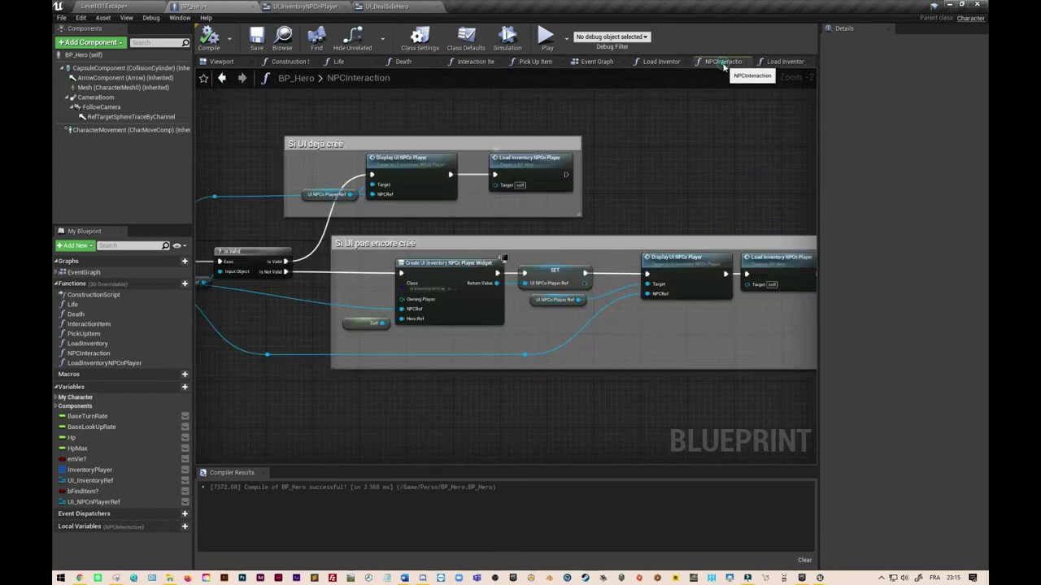
pyautogui.moveTo(657, 179); pyautogui.dragTo(623, 158, button='right')
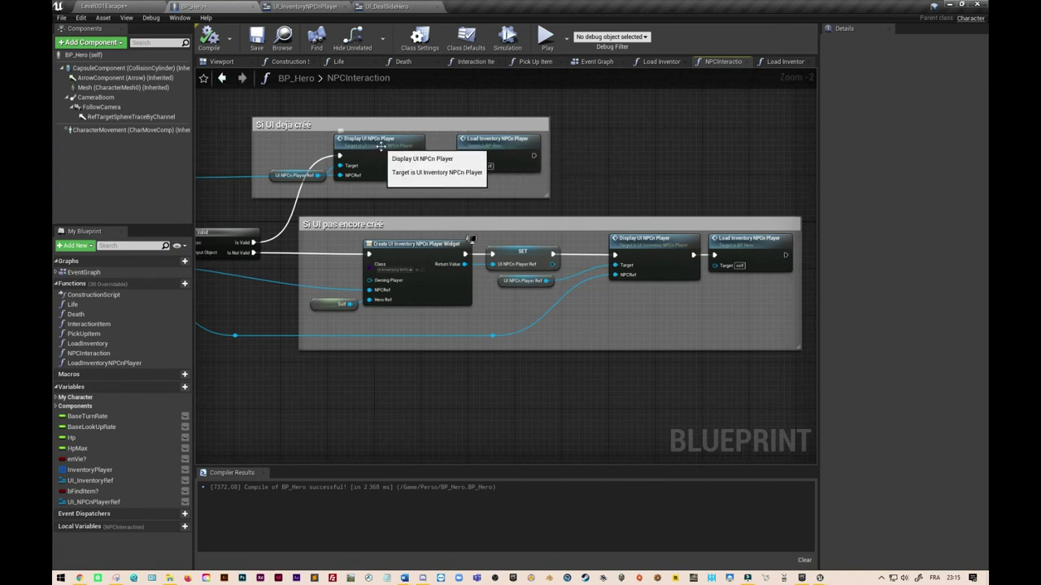
pyautogui.moveTo(659, 378); pyautogui.dragTo(570, 376, button='right')
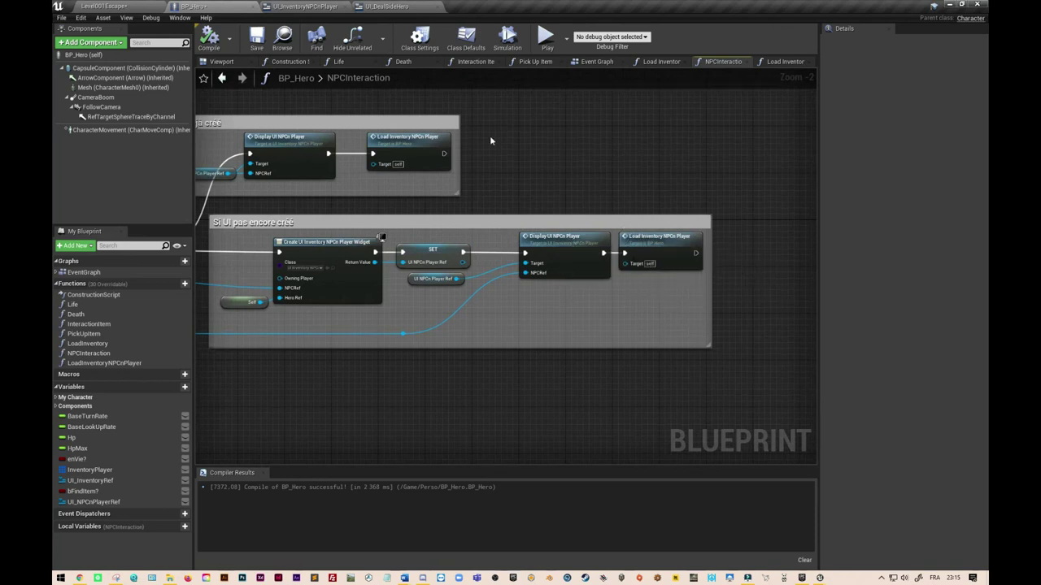
pyautogui.click(209, 36)
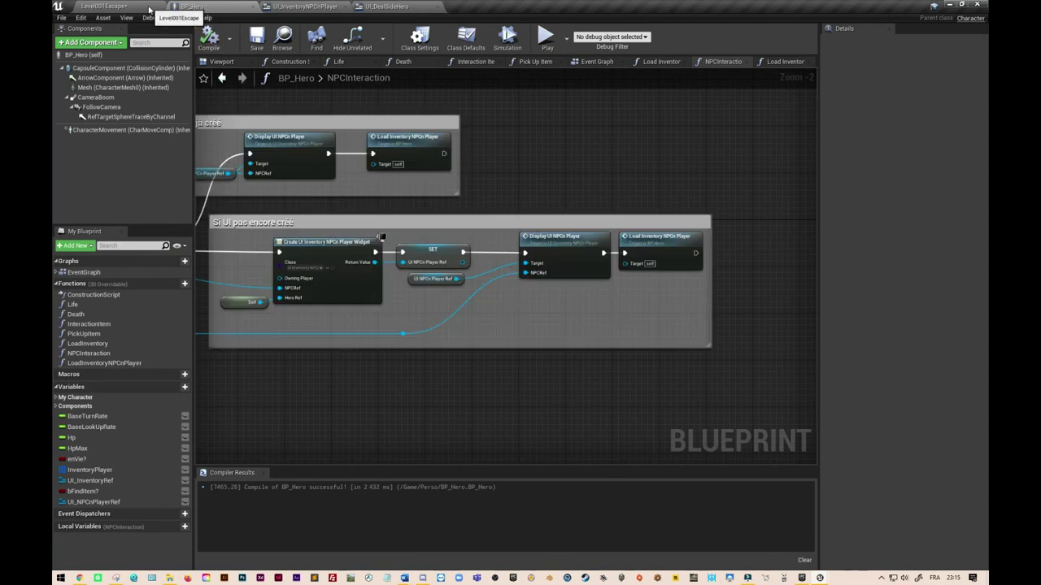
# Play Level001Escape, collect potions, then interact with the NPC to open the trade window
pyautogui.click(149, 8)
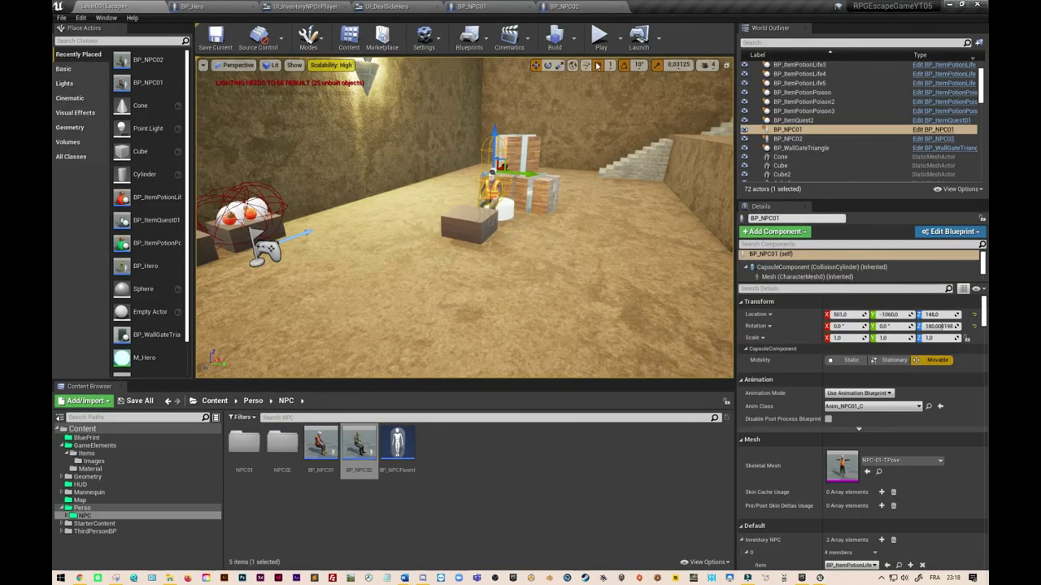
pyautogui.click(600, 36)
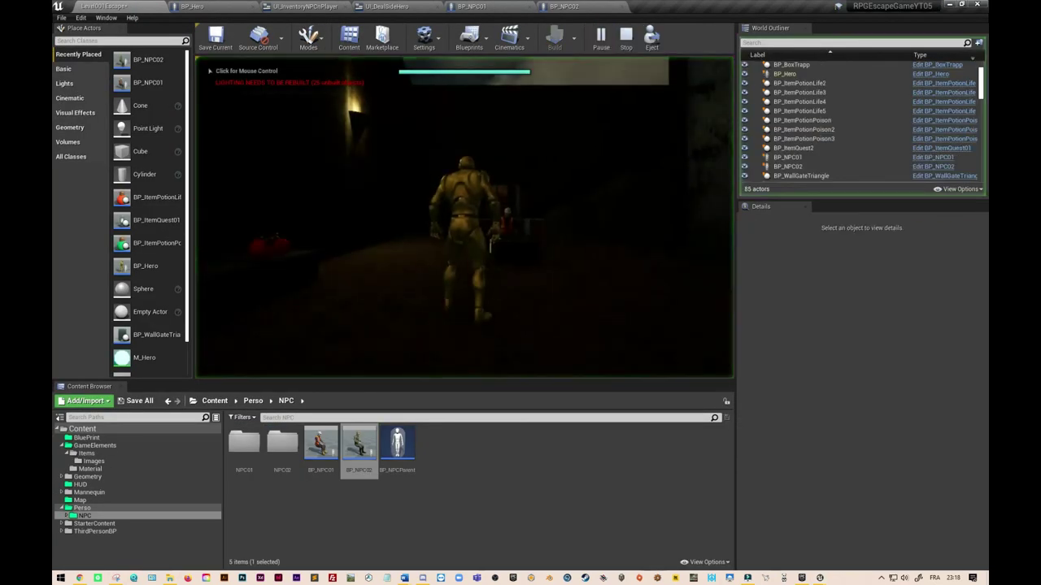
pyautogui.click(463, 218)
pyautogui.press('w')
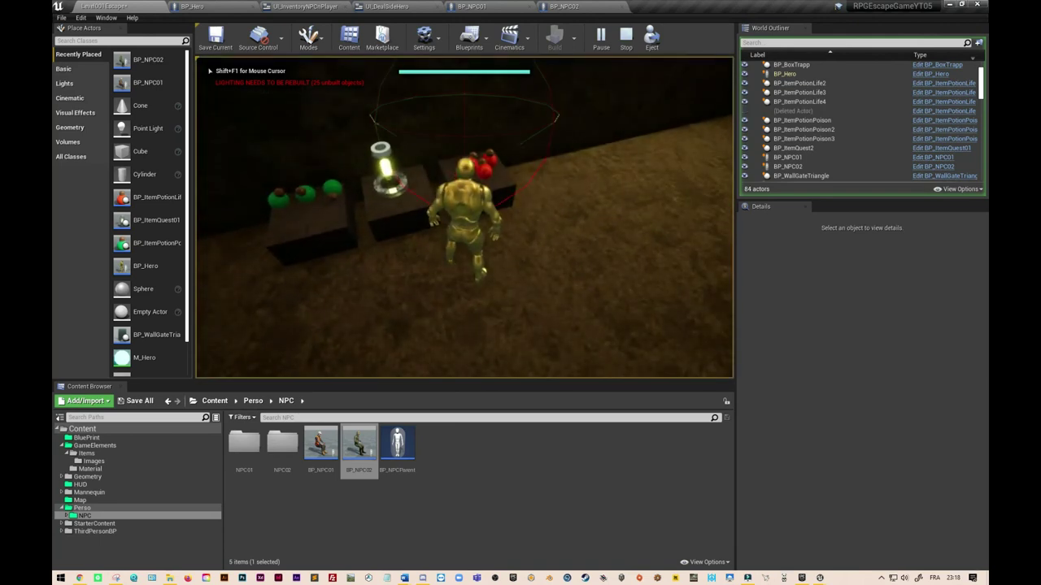
pyautogui.press('a')
pyautogui.press('d')
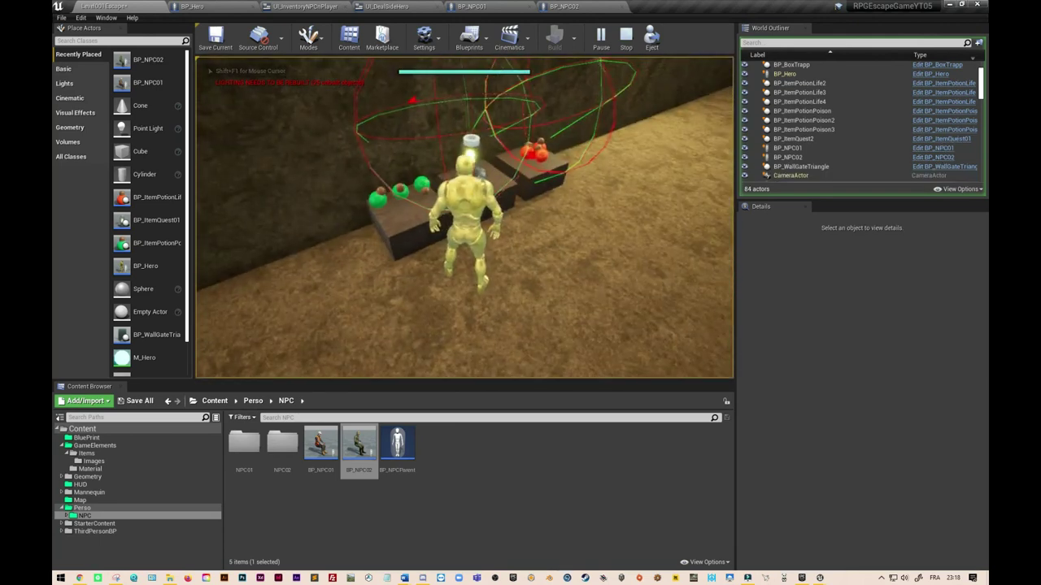
pyautogui.press('w')
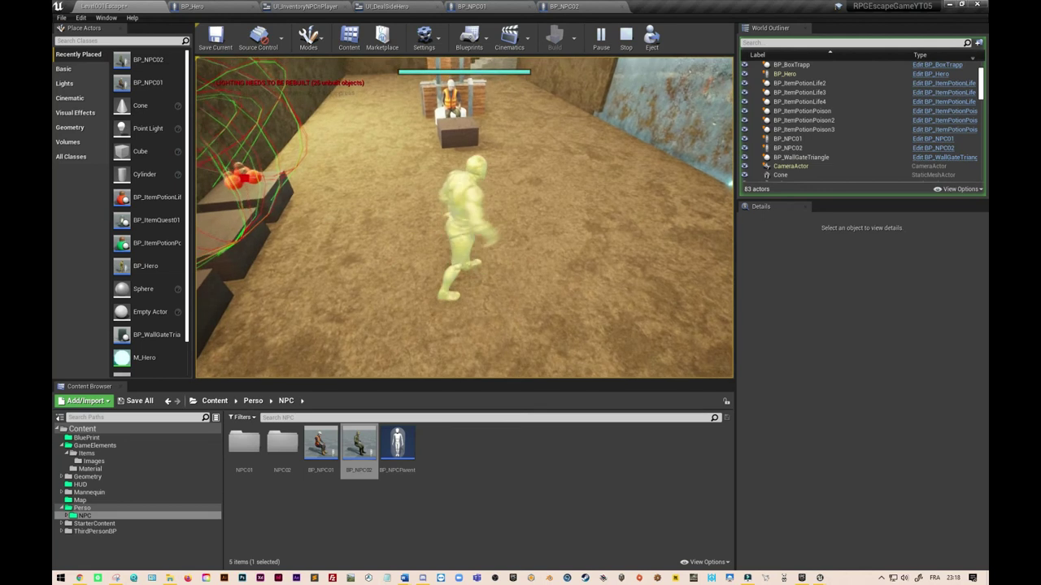
pyautogui.press('w')
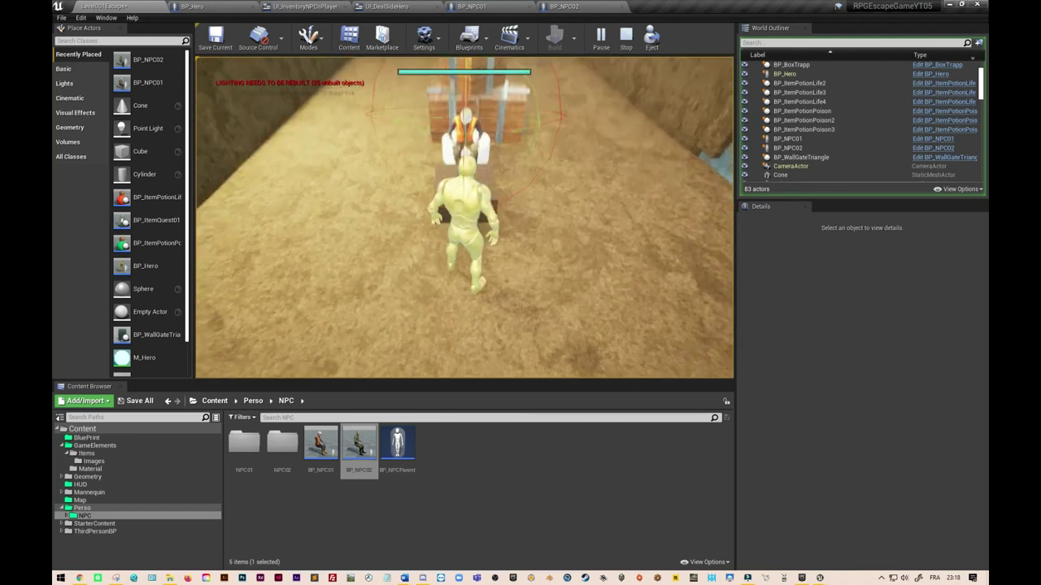
pyautogui.press('e')
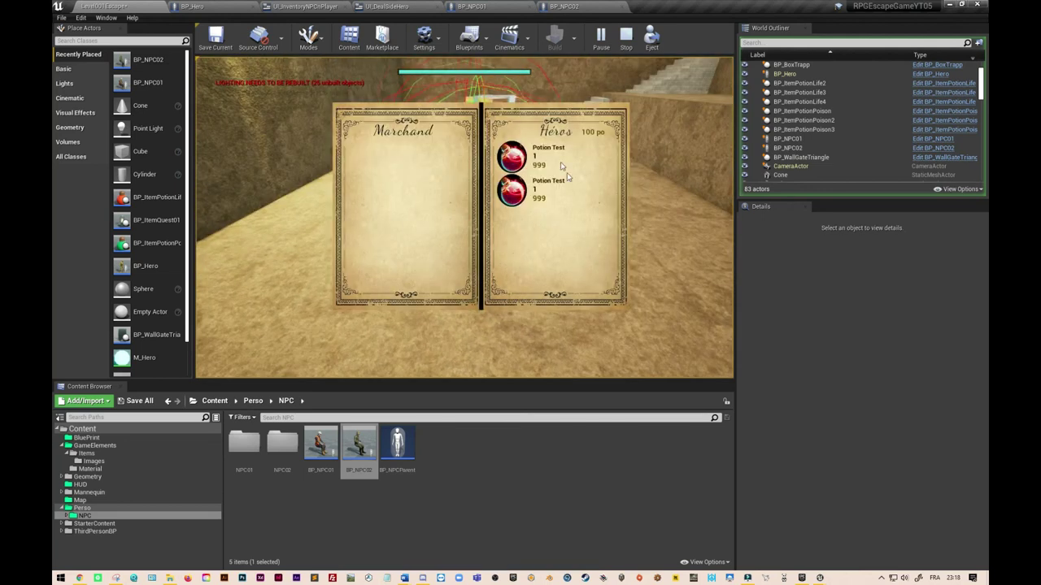